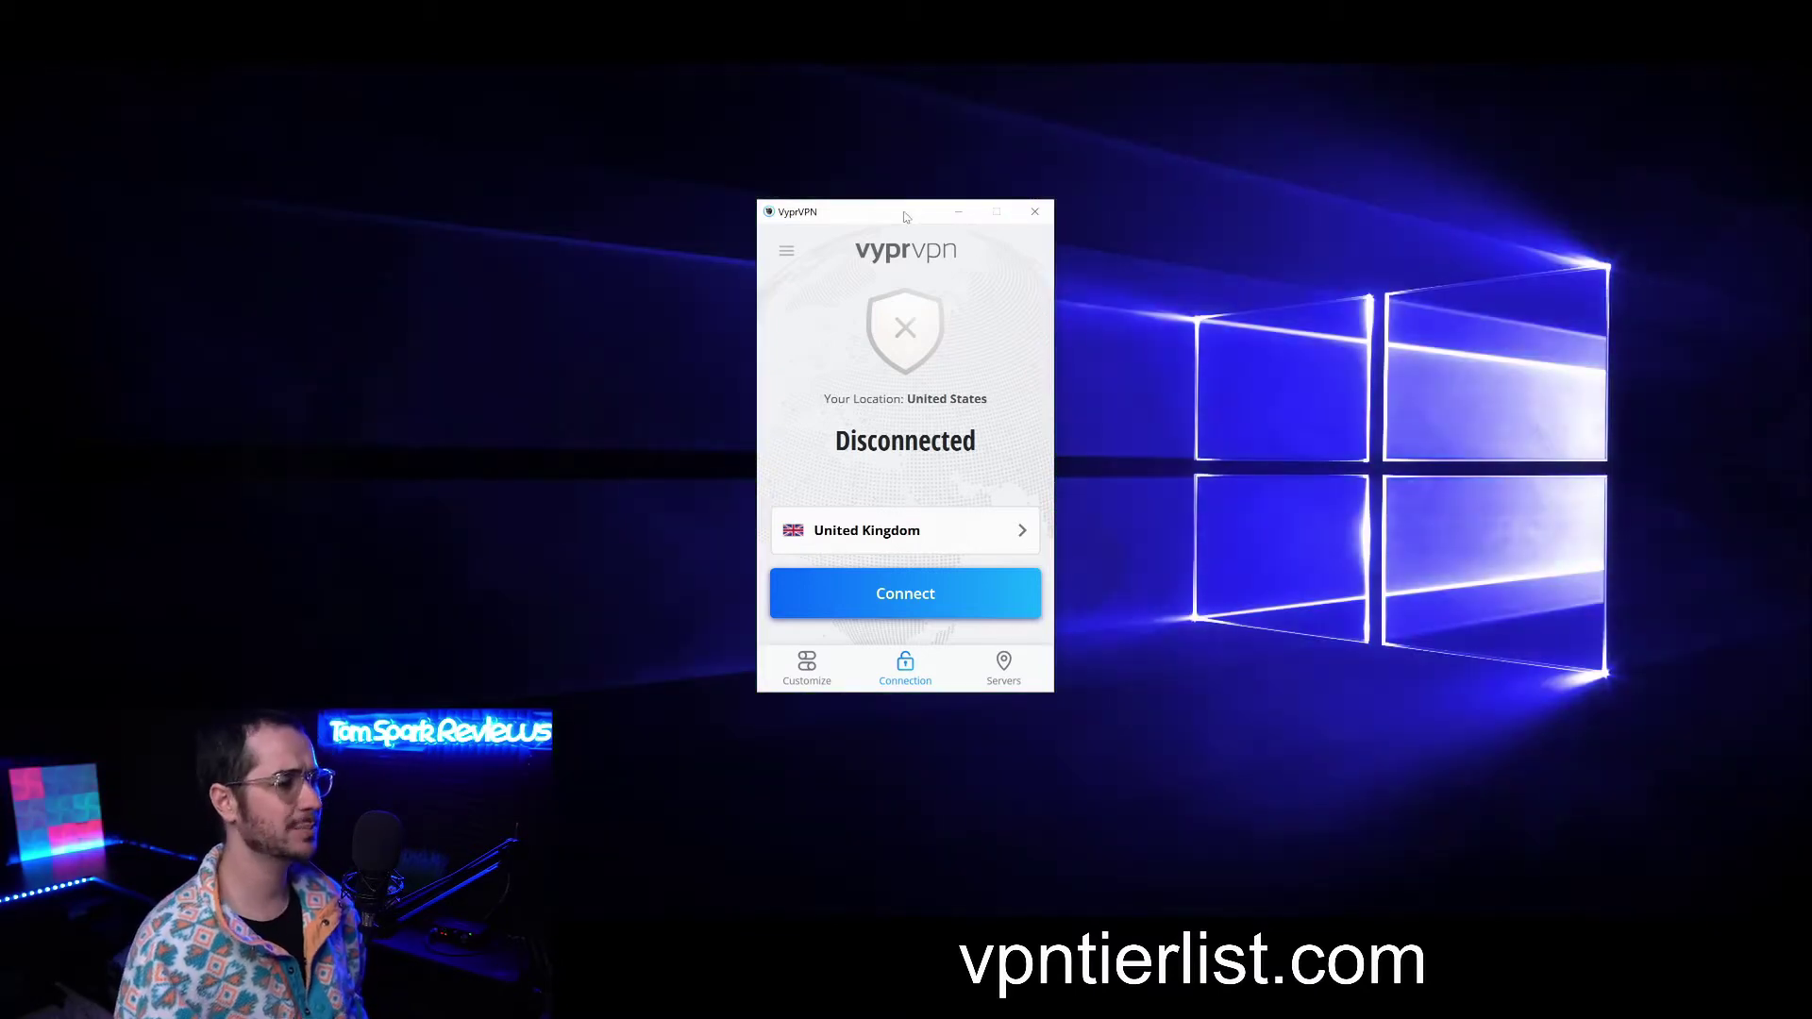
Step: Show the server list and check the sort options, keeping it ordered by speed
click(1014, 534)
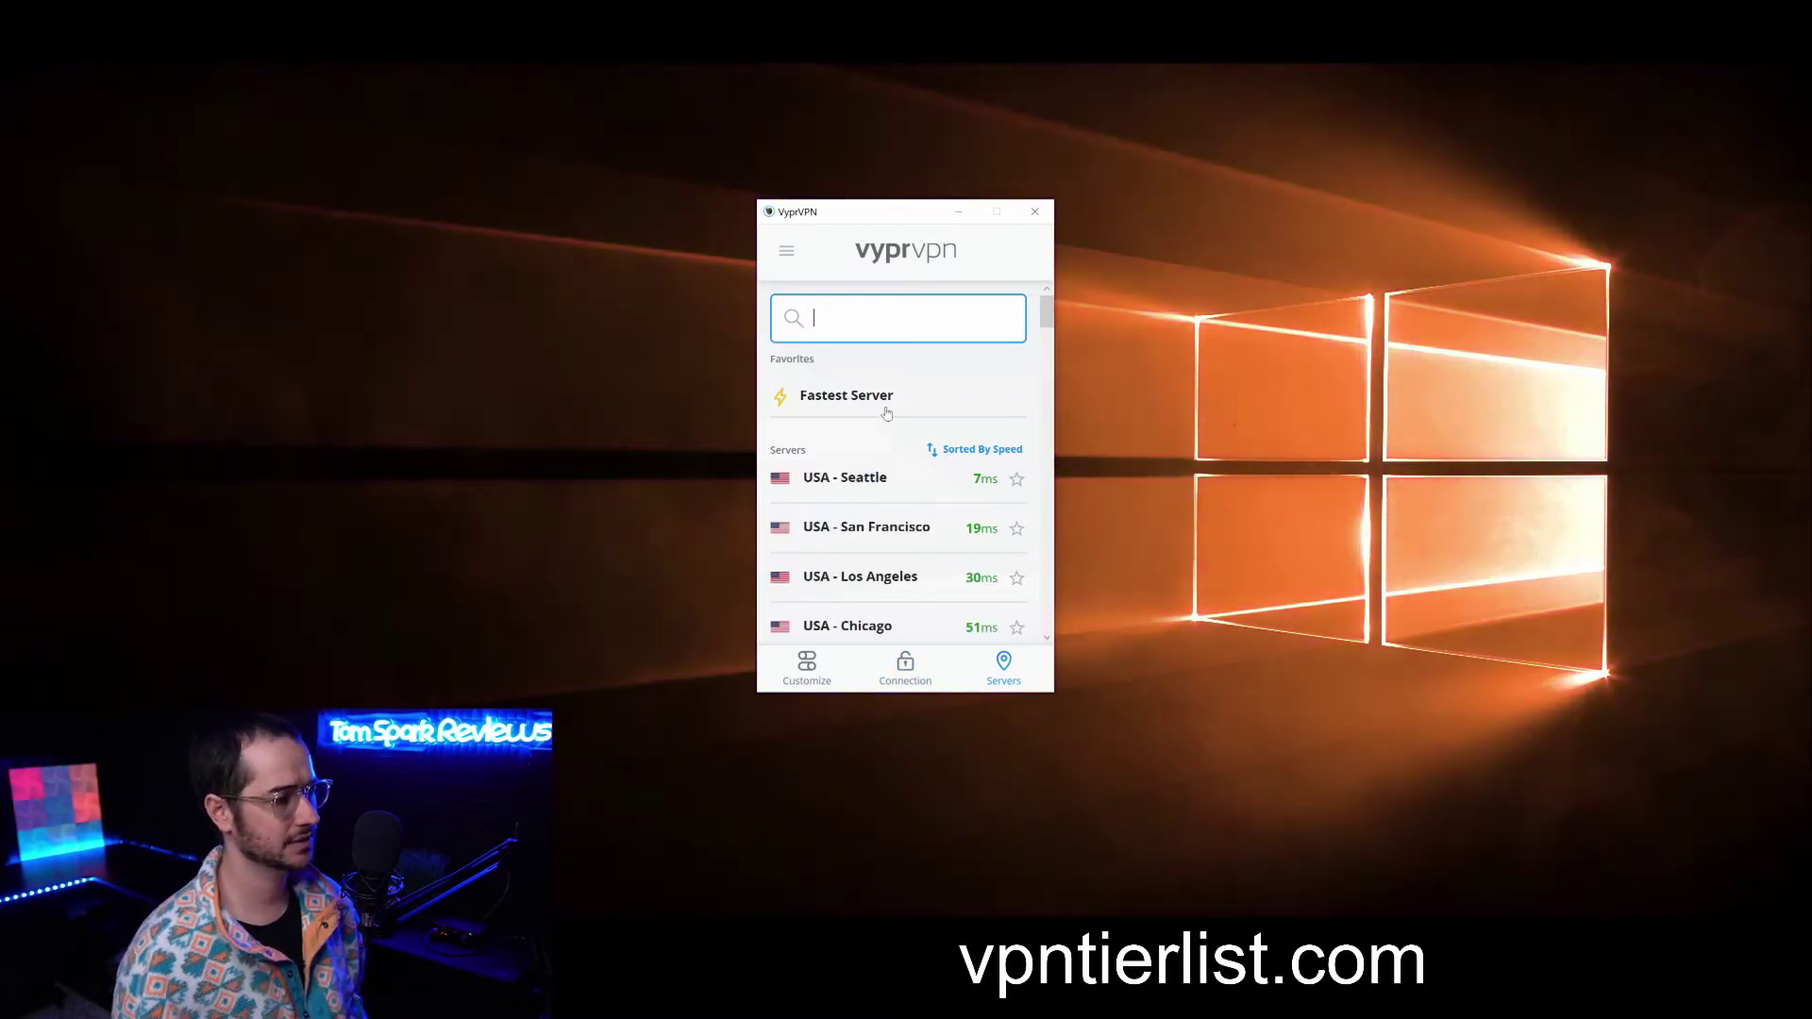
click(973, 453)
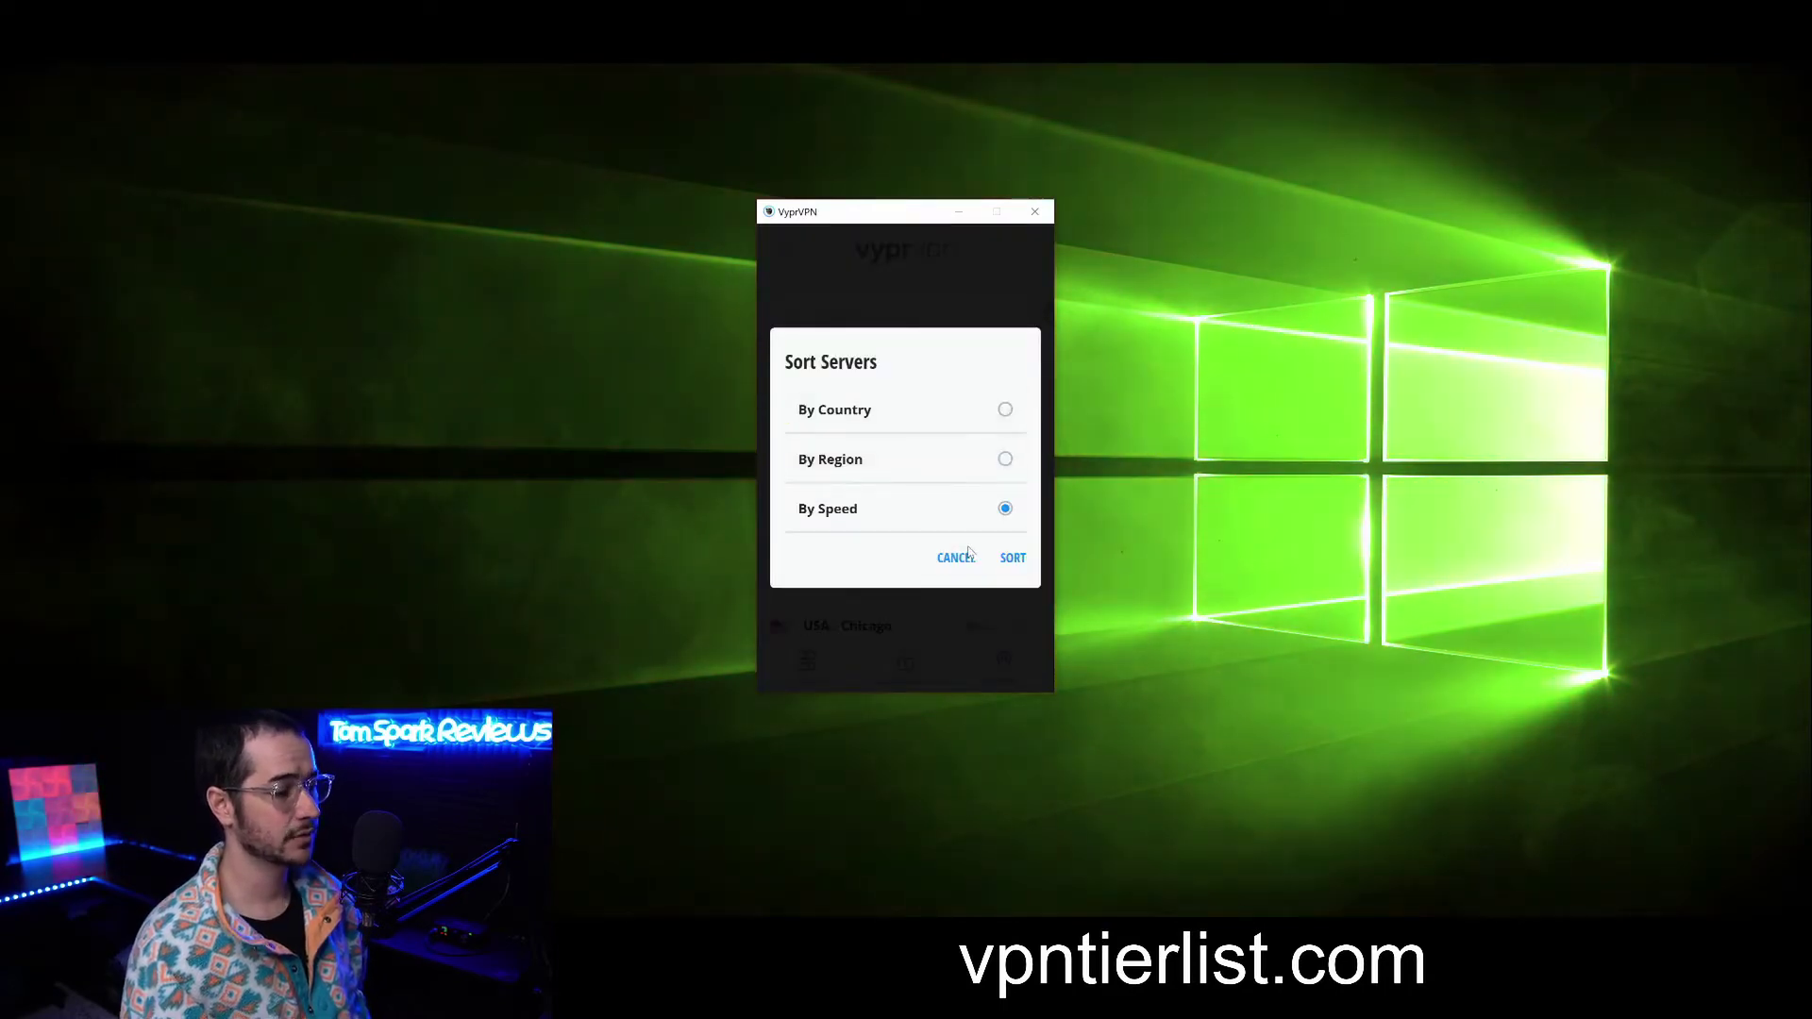
click(951, 557)
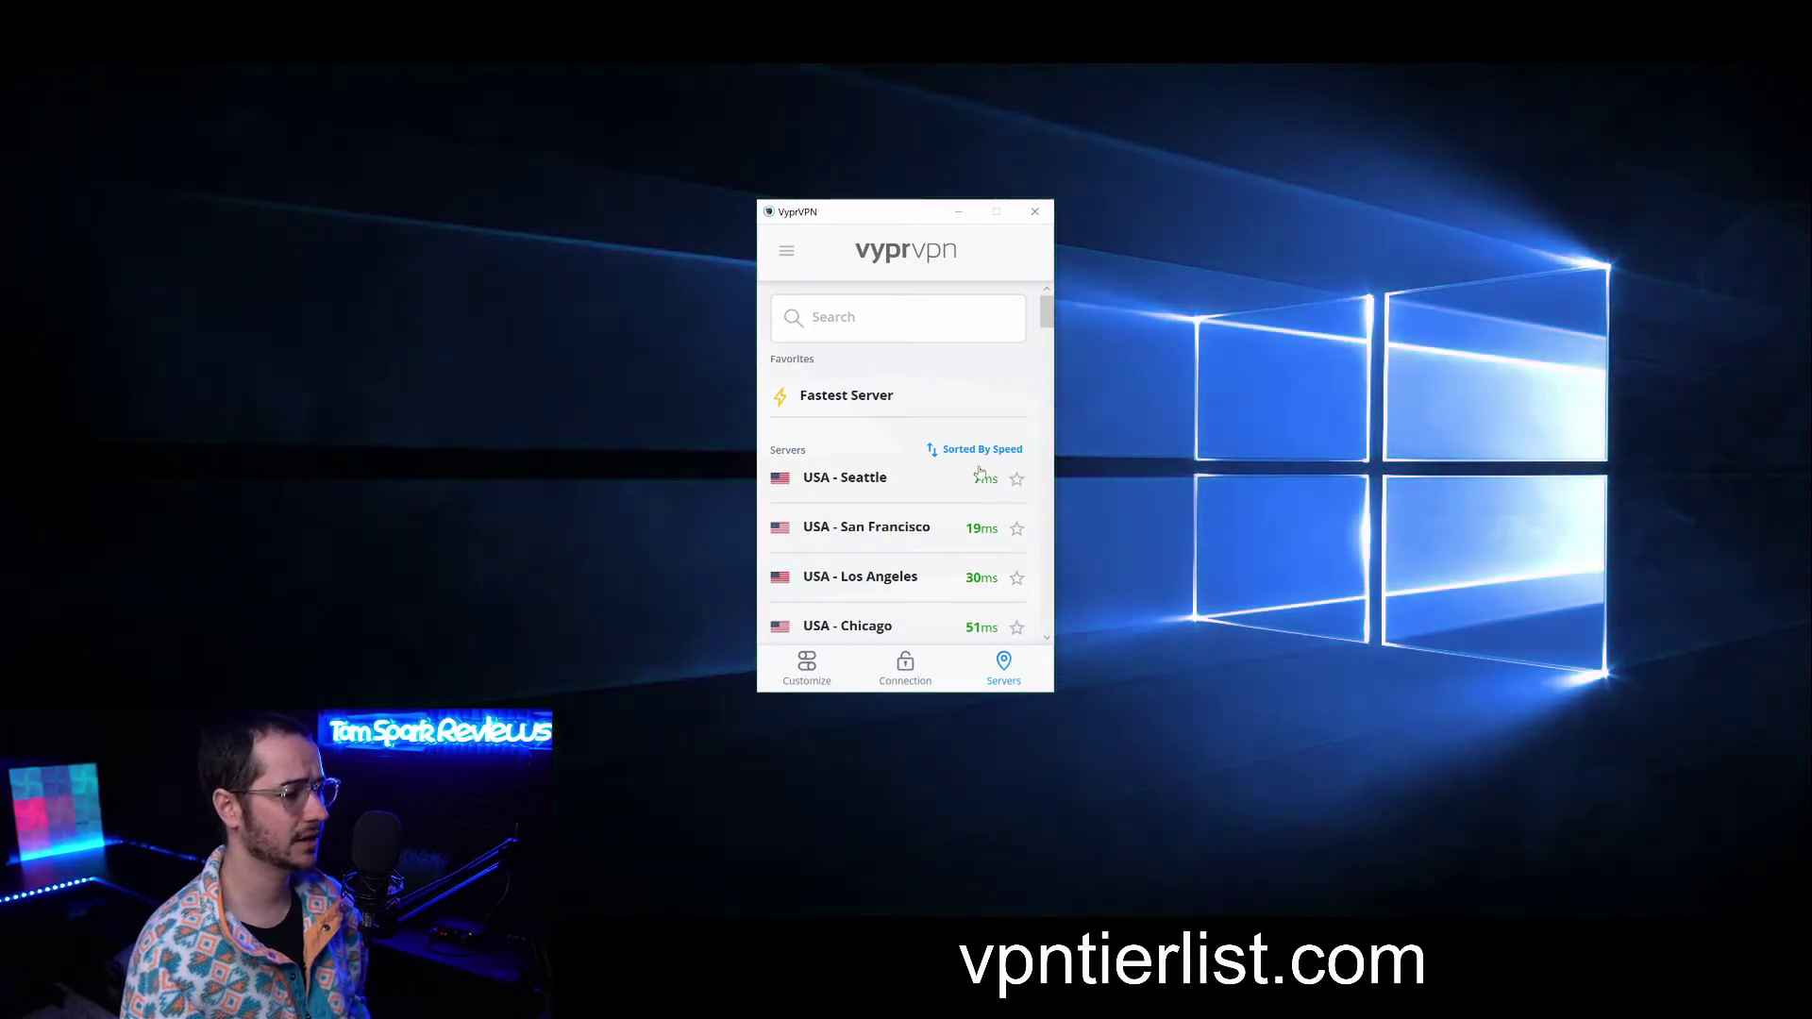
scroll(973, 486, down, 2)
scroll(973, 486, up, 2)
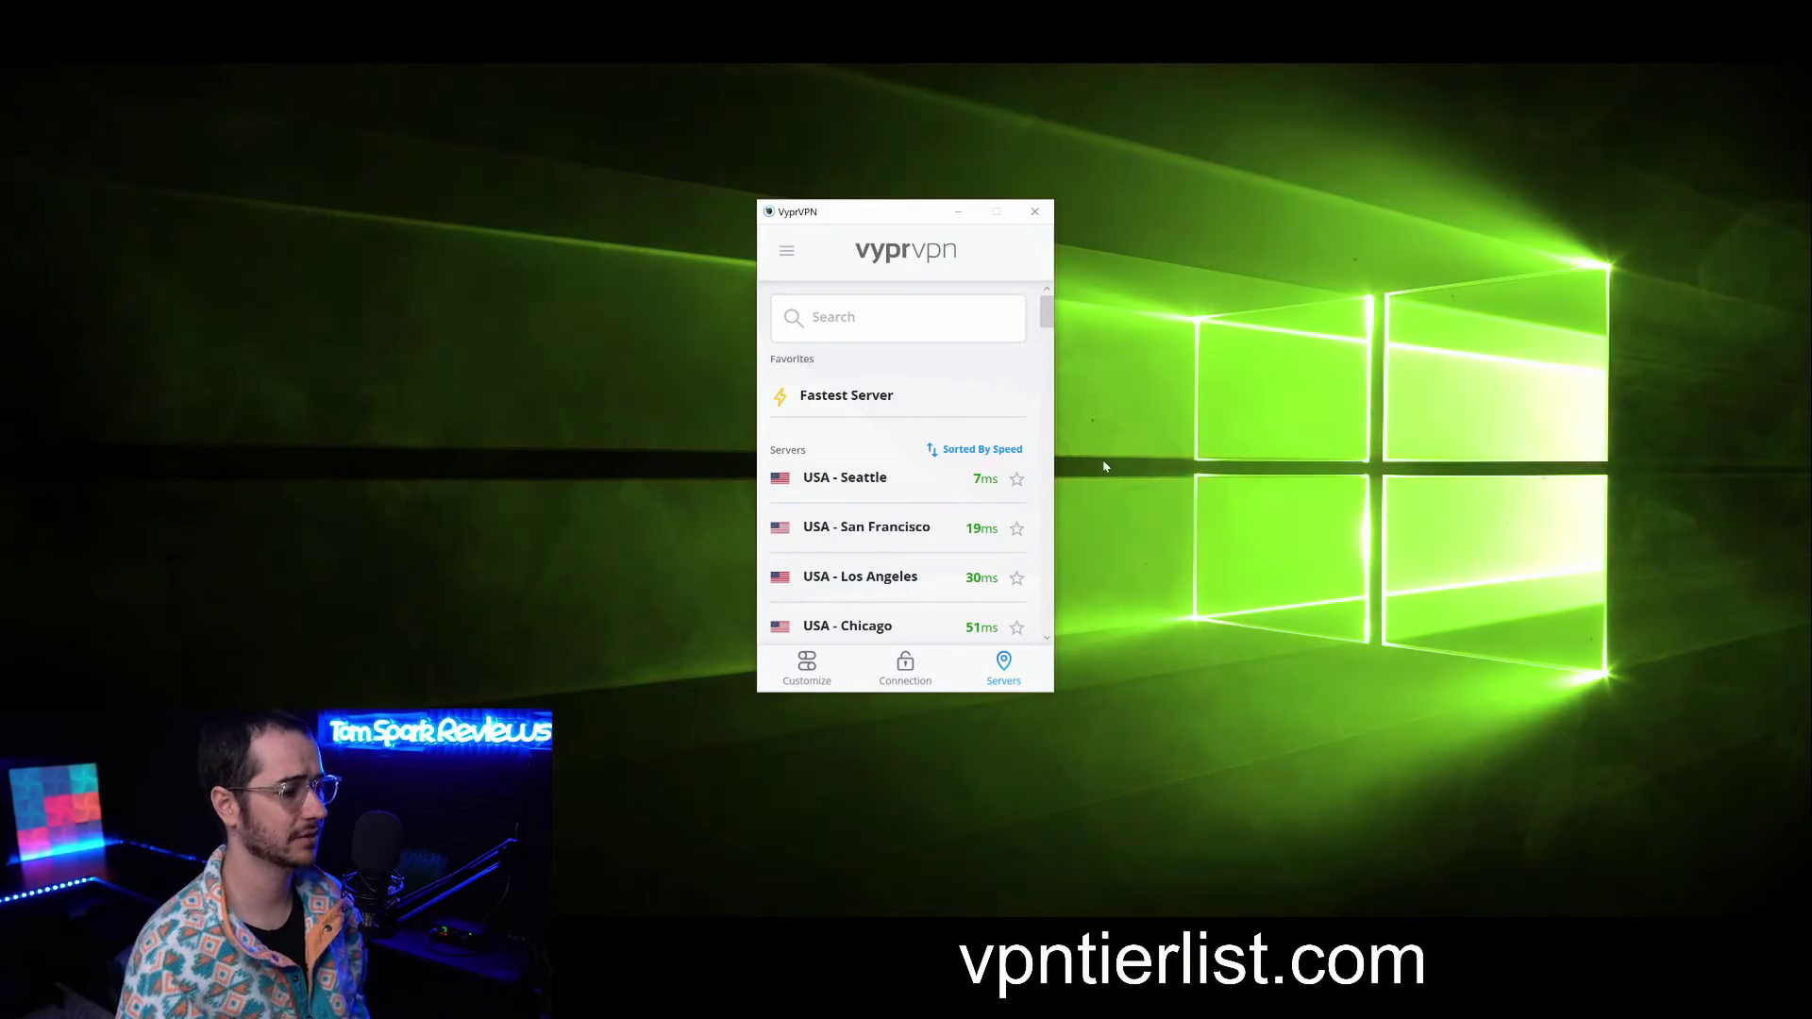
Step: Star USA - Seattle and USA - San Francisco as favourite servers
click(1017, 480)
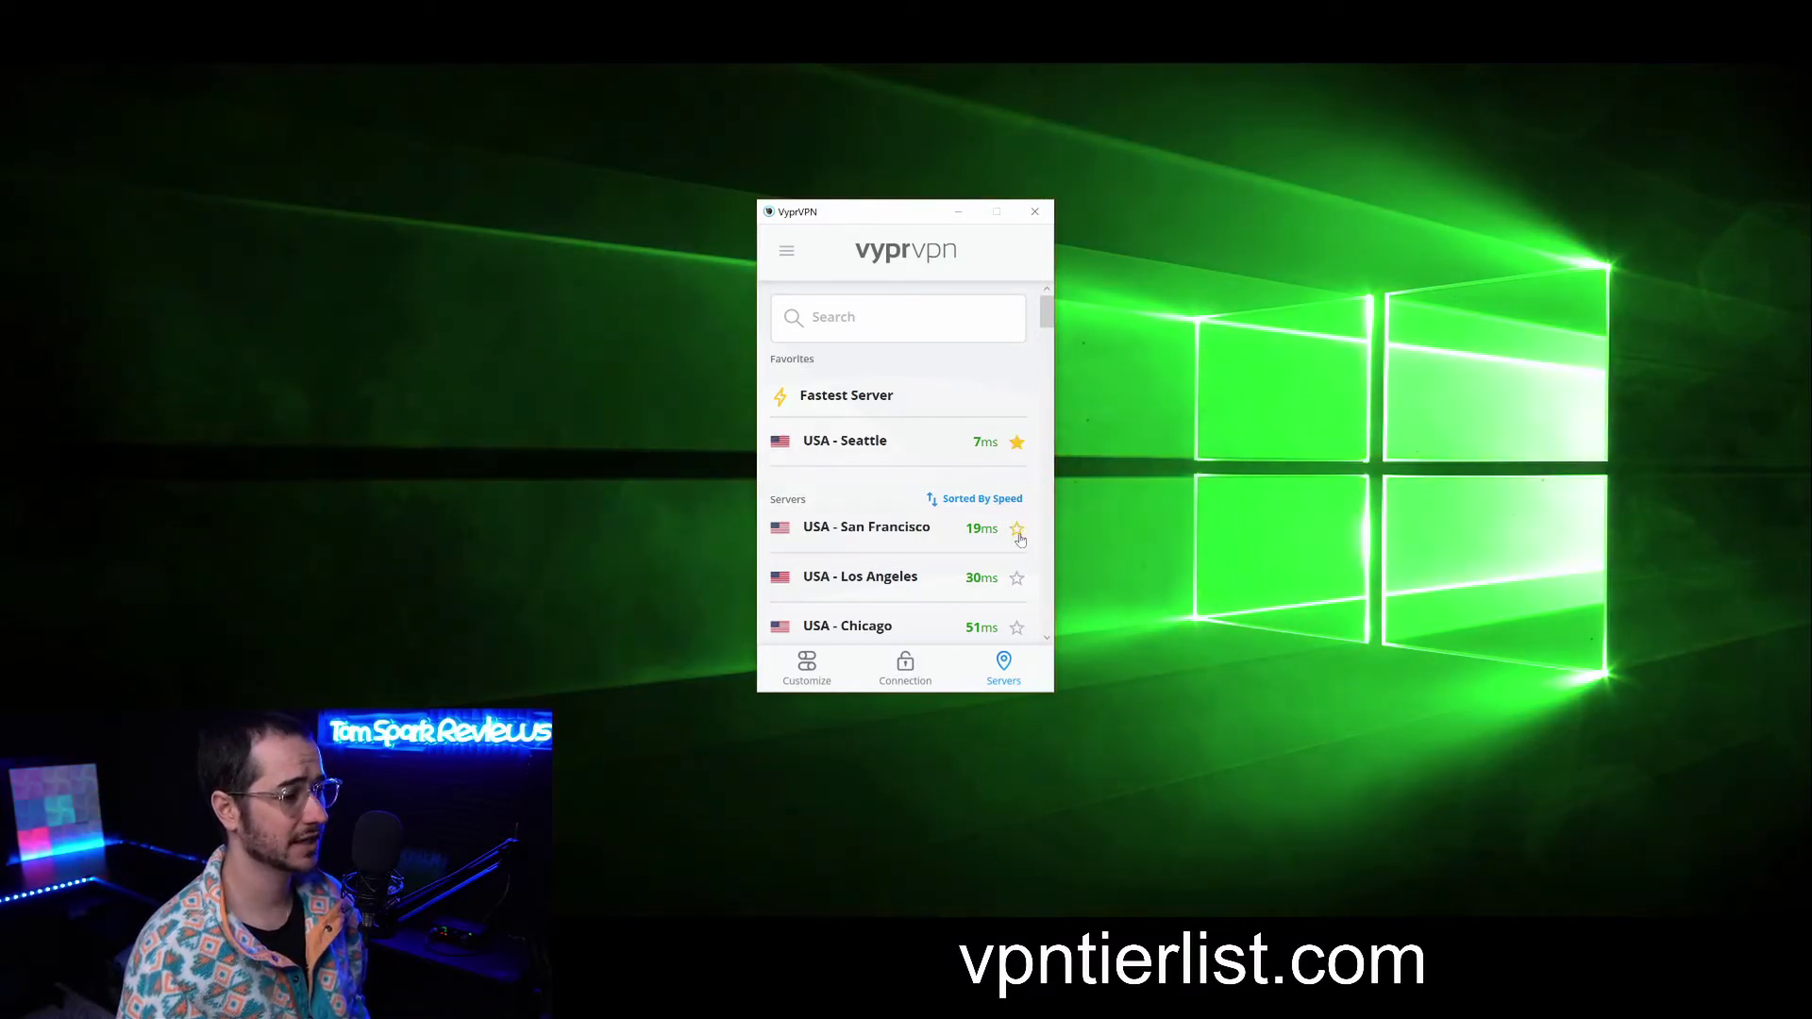
click(1017, 531)
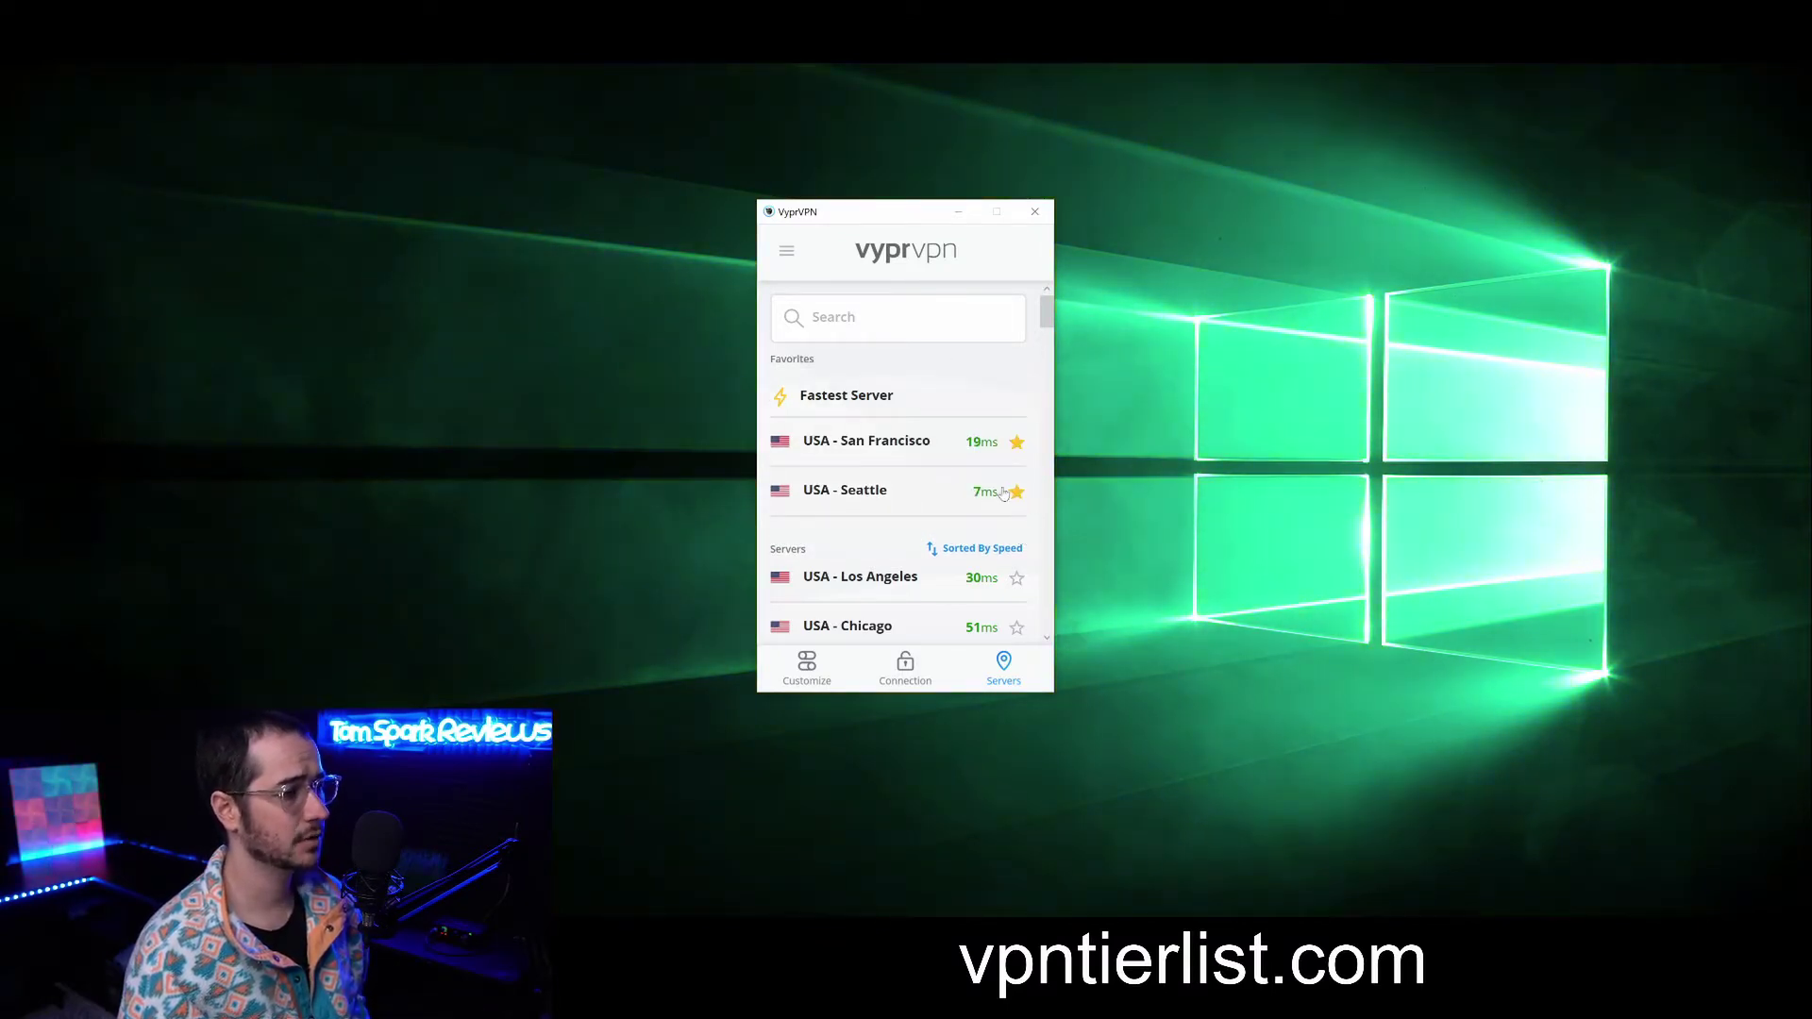
scroll(1003, 494, down, 1)
scroll(1003, 500, up, 1)
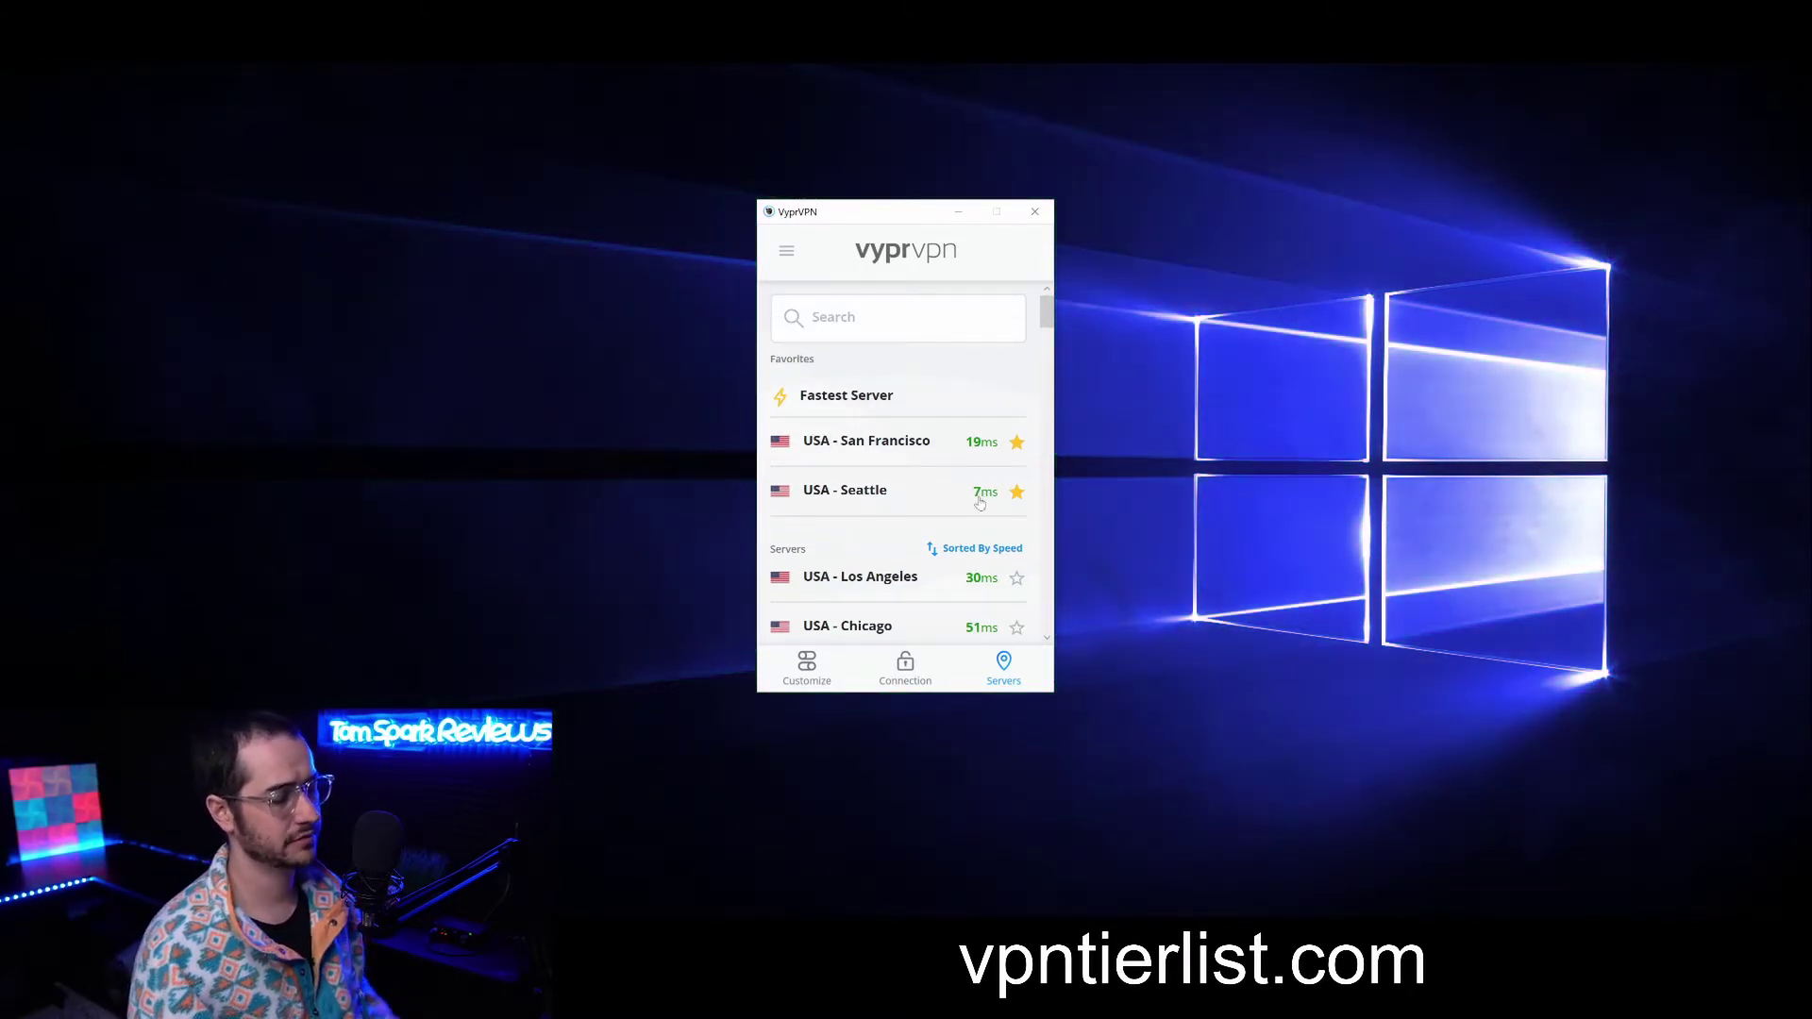
Step: Search the servers for 'jap', star Japan, then clear the search
click(1010, 318)
text(japan)
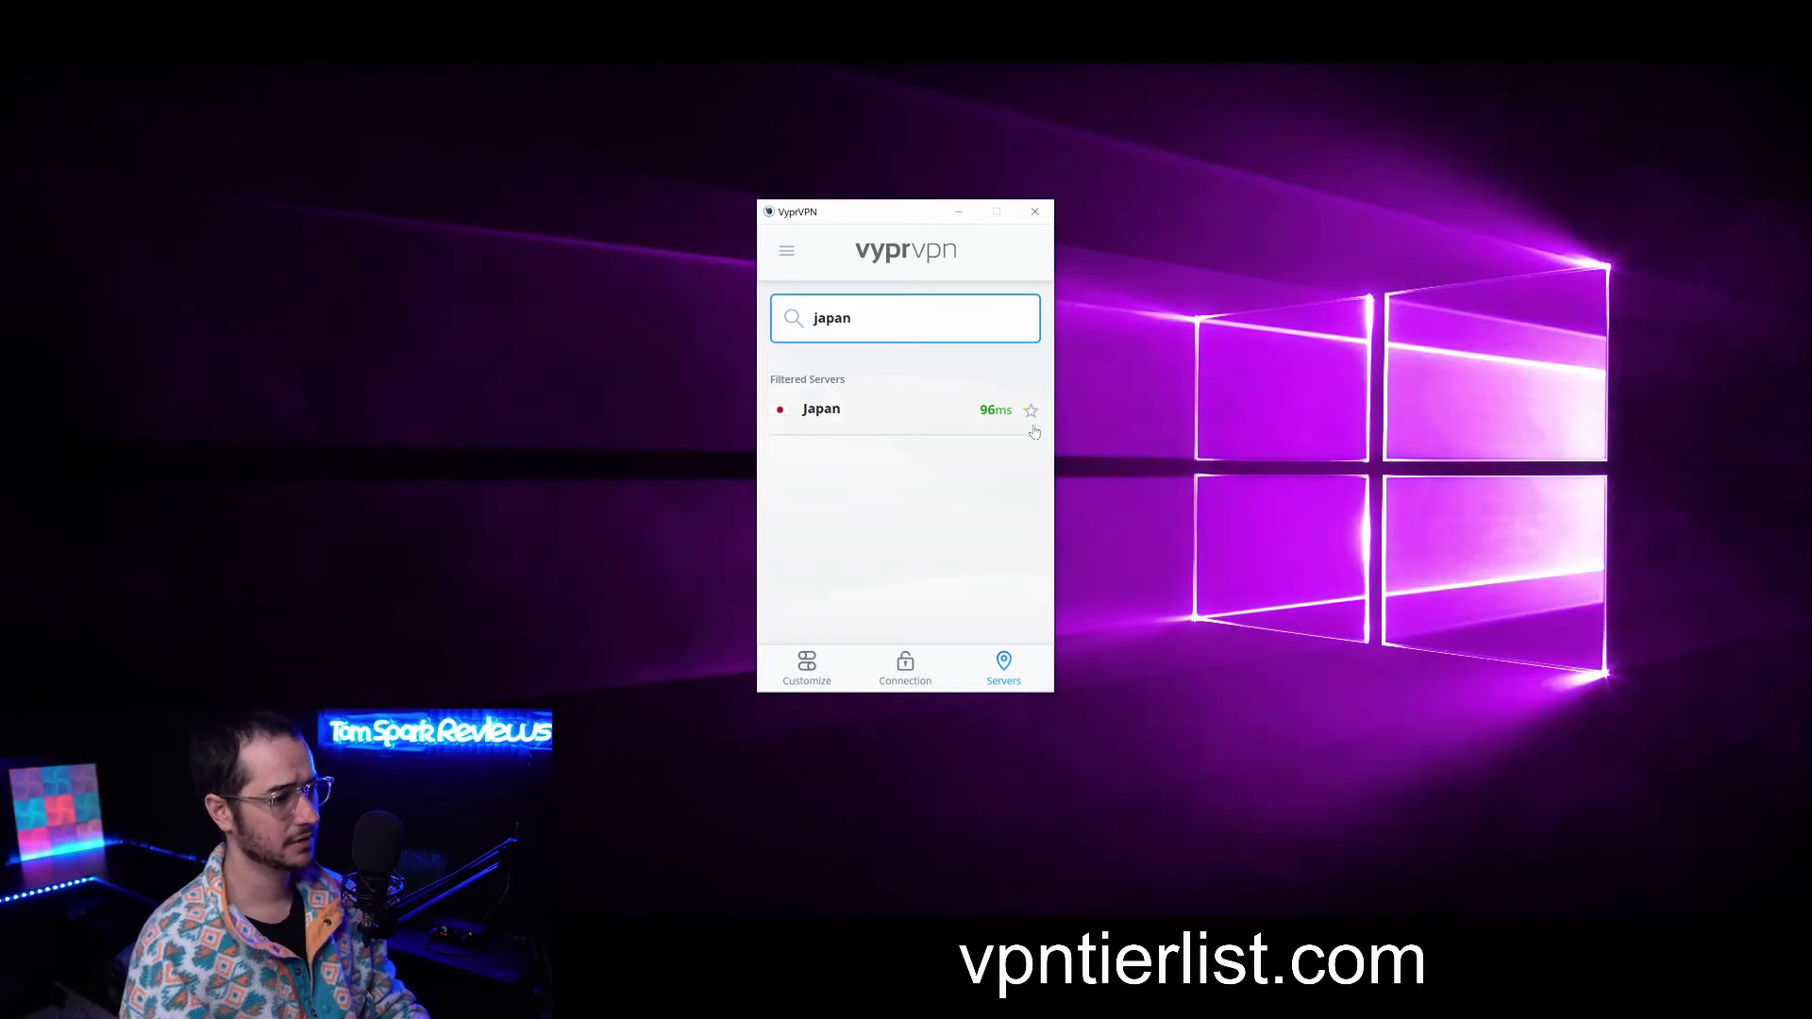
click(1031, 412)
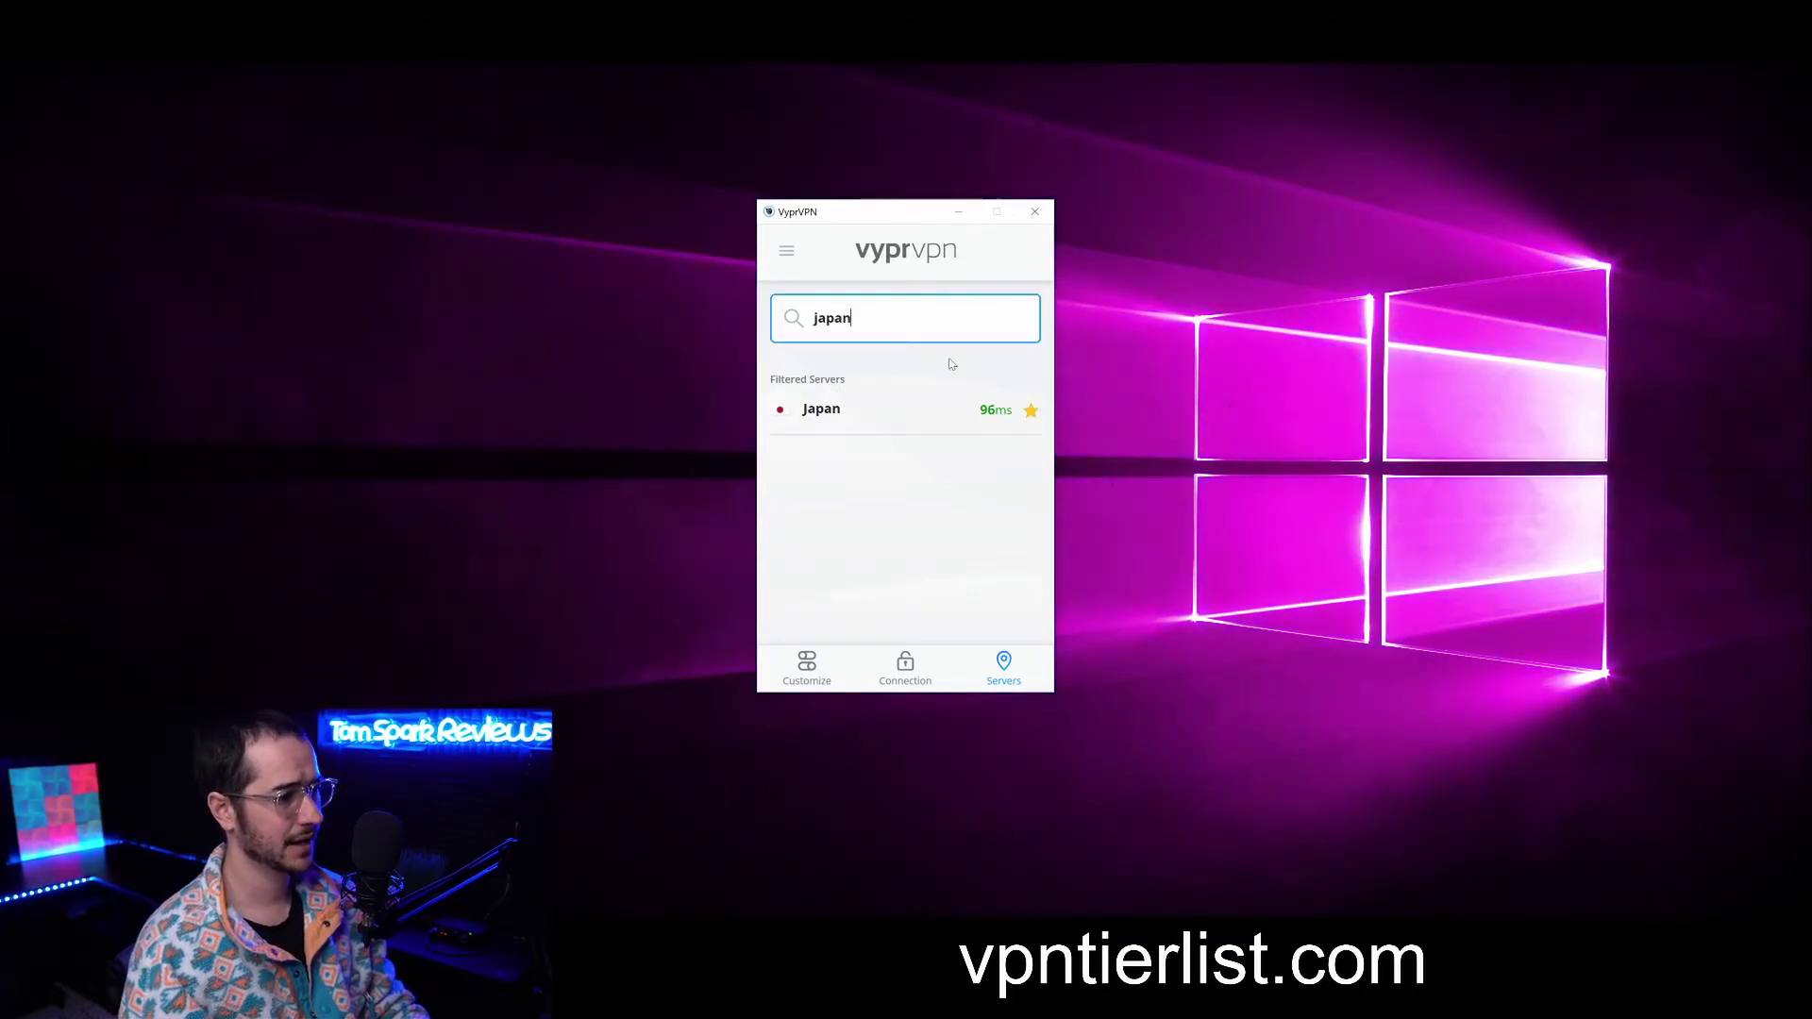
key(ctrl+a)
key(BackSpace)
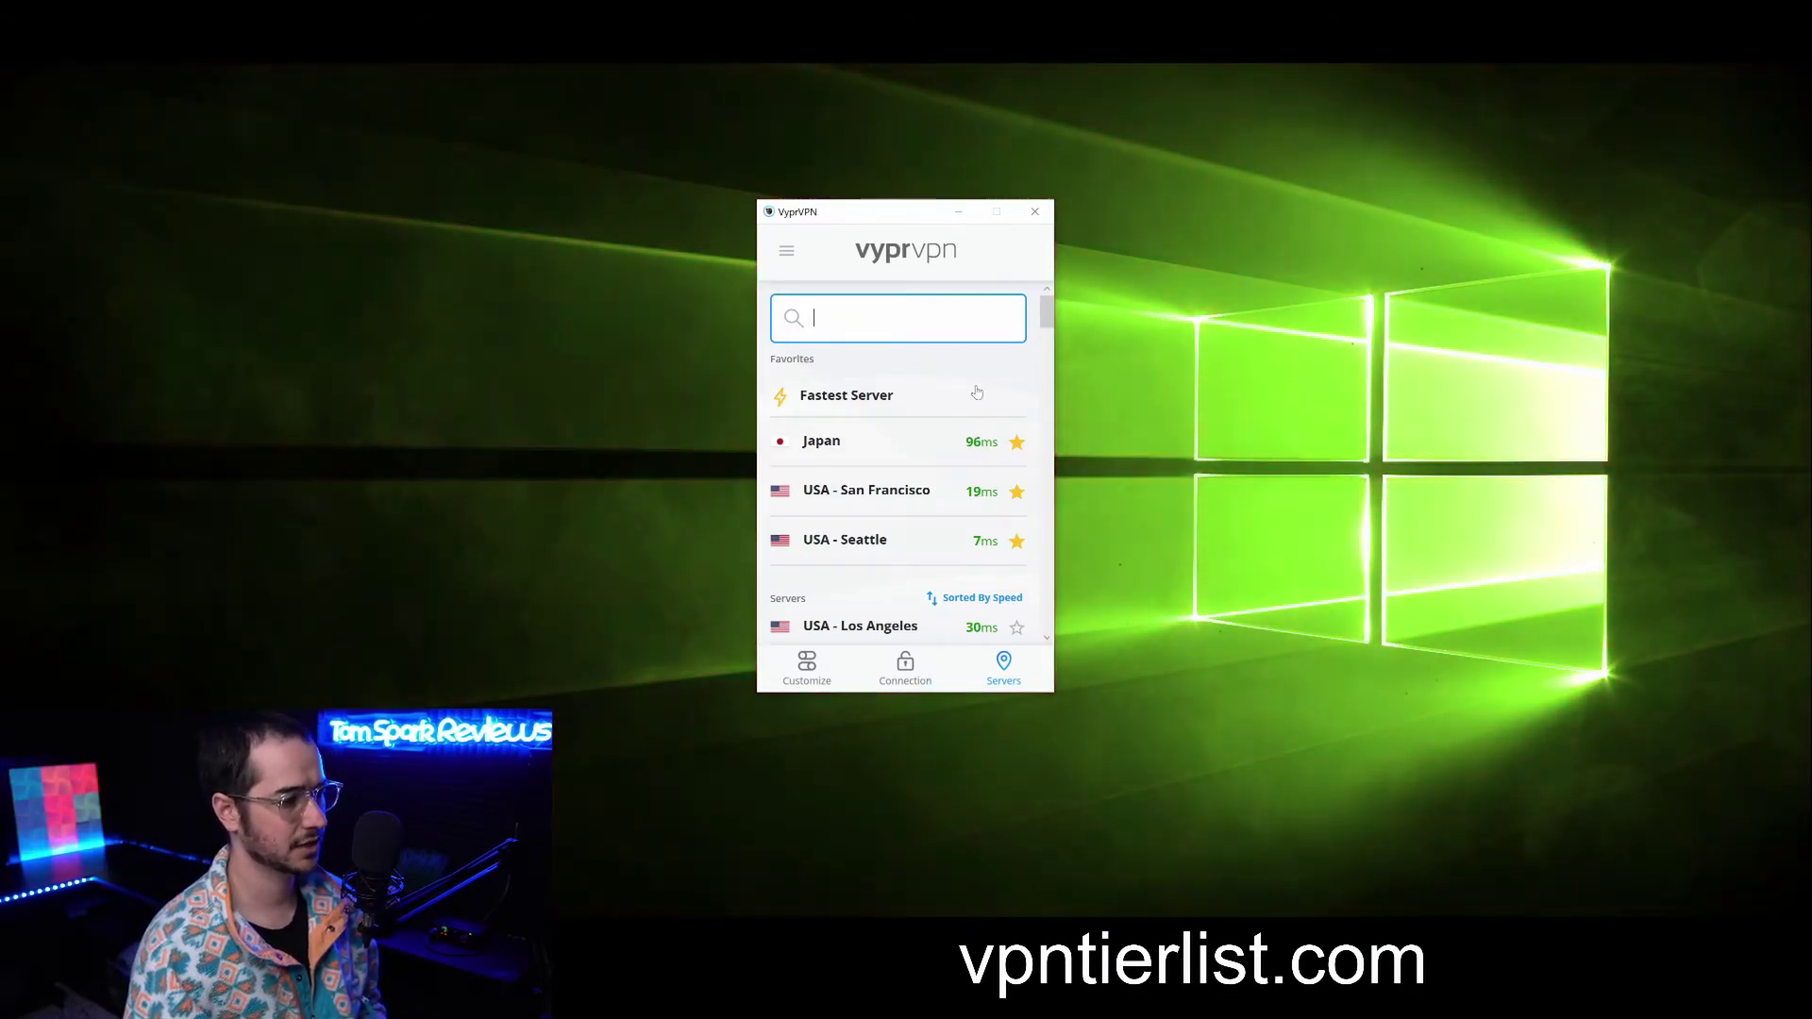
Step: Open Public Wi-Fi Protection under Customize, showing it Off with no trusted networks
click(916, 666)
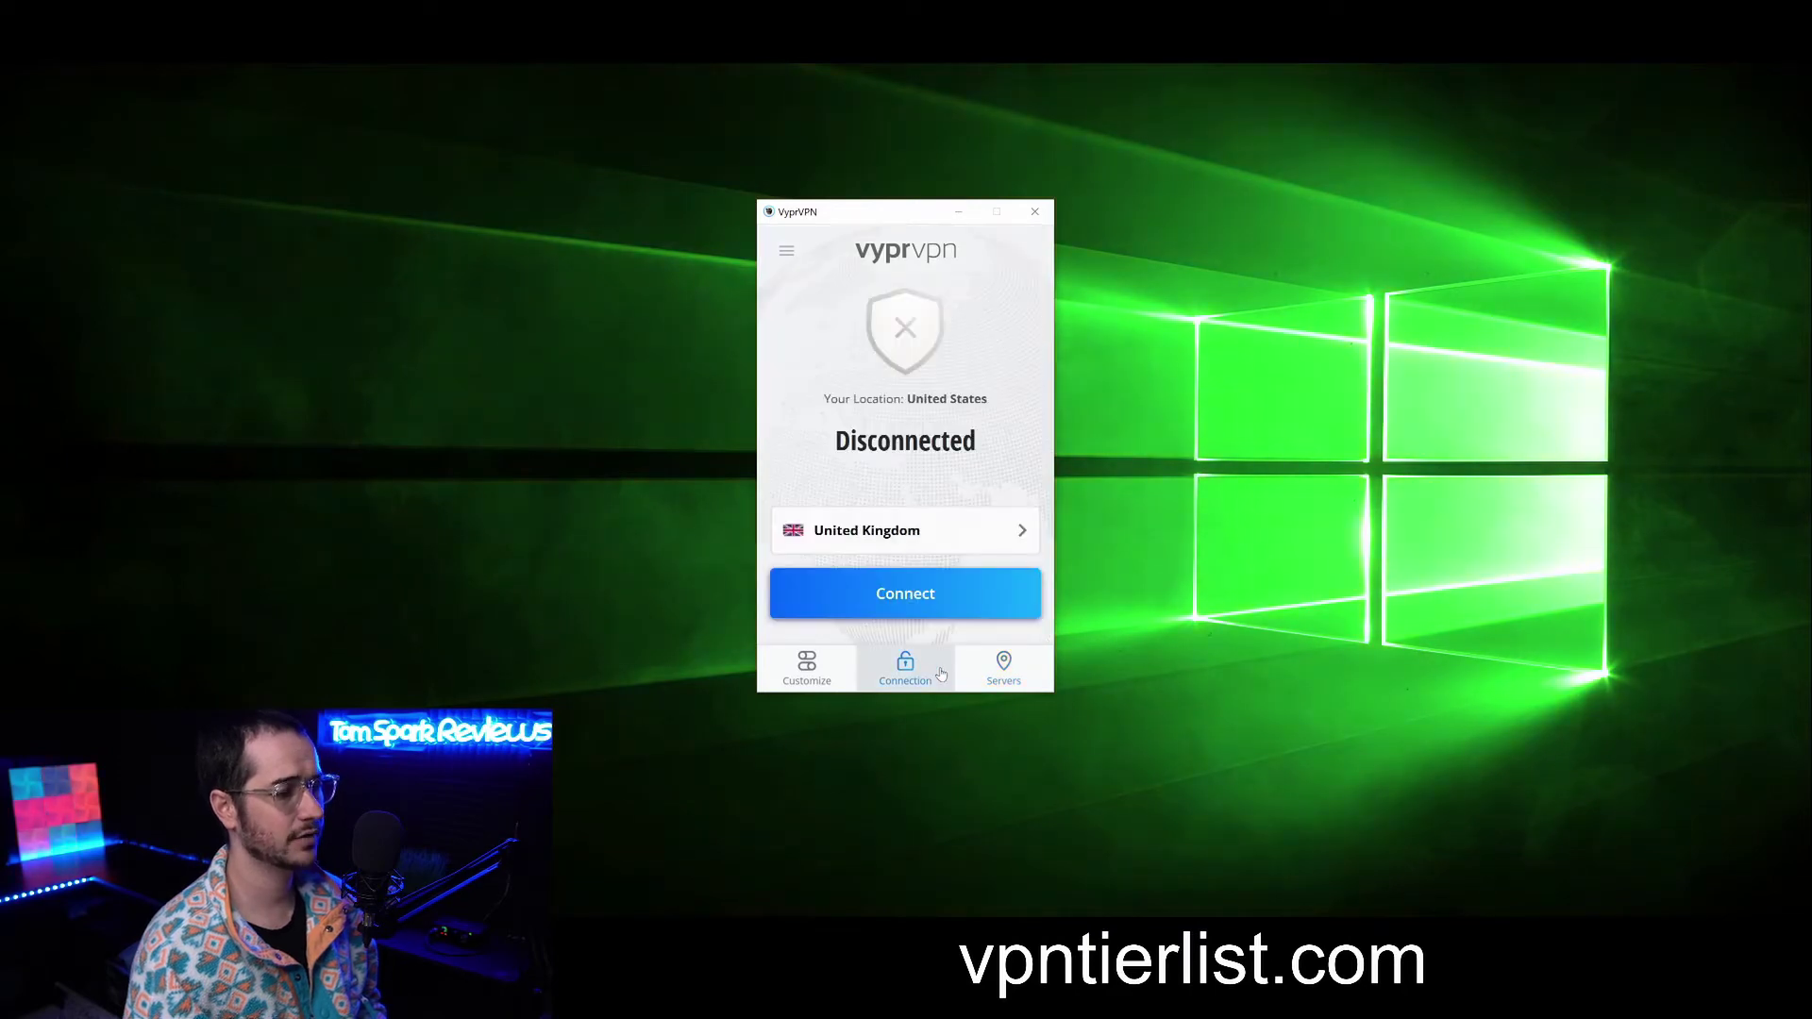
click(849, 672)
click(905, 668)
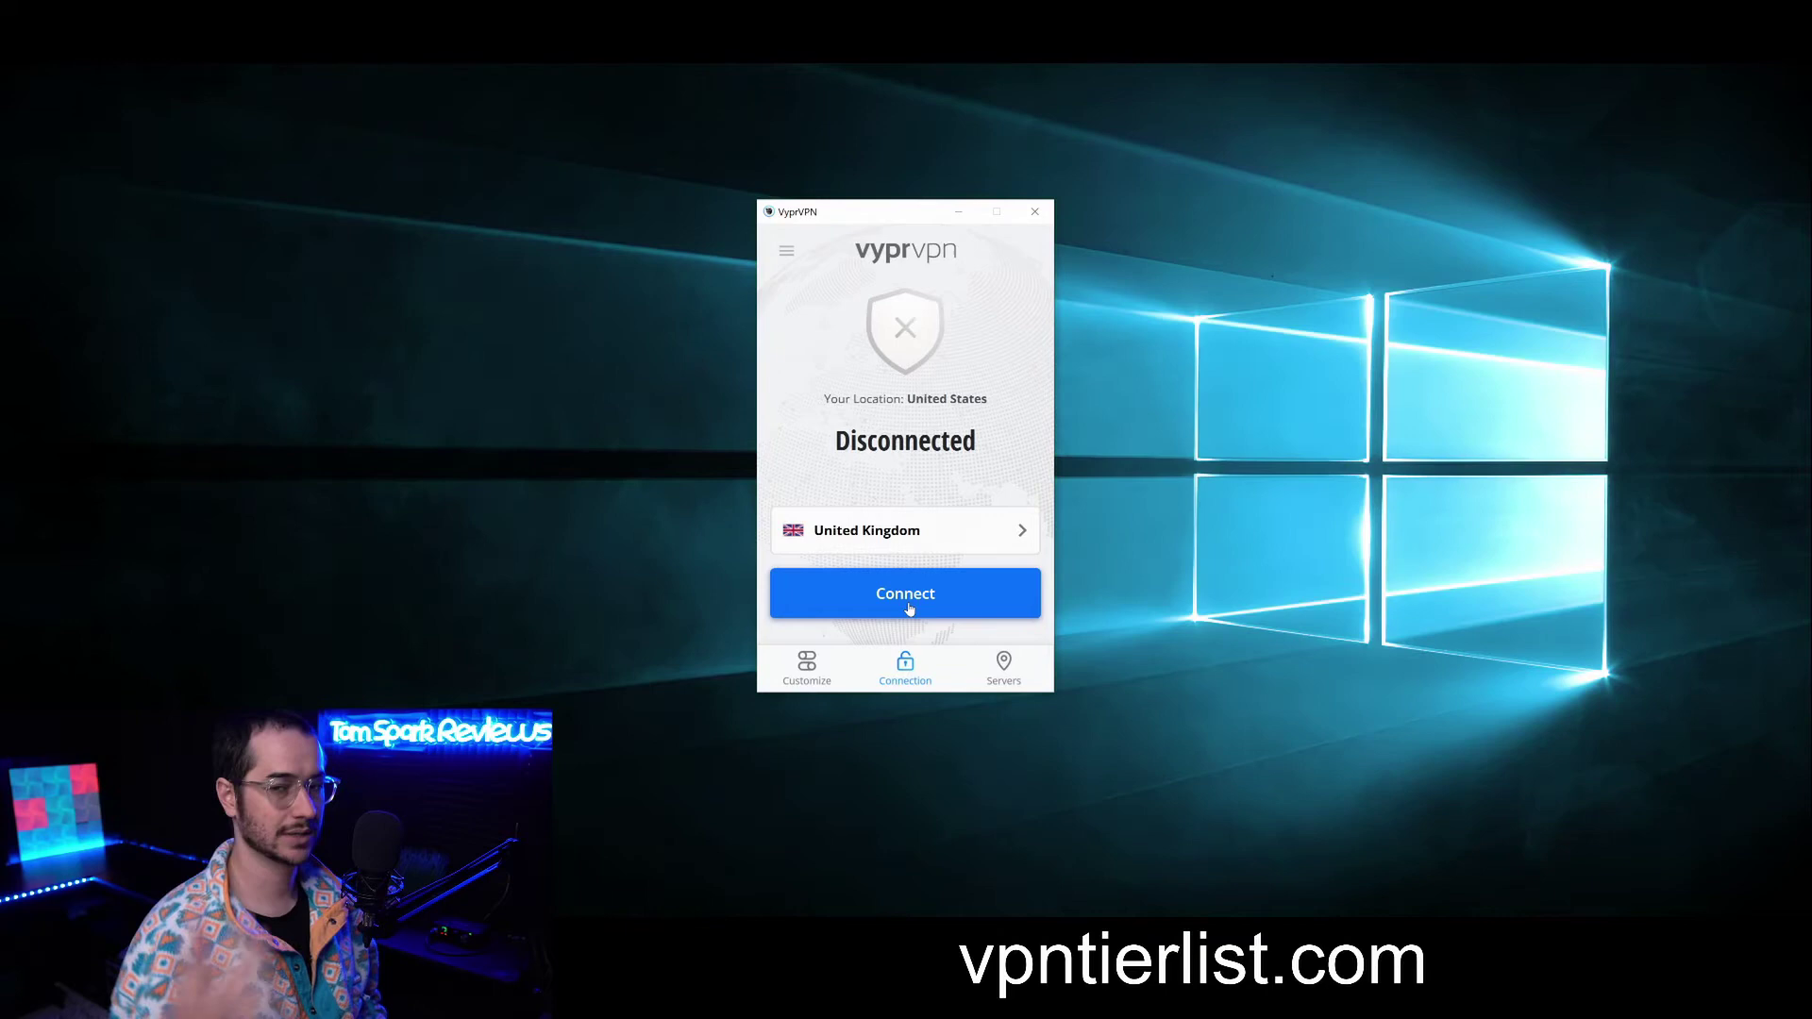
click(809, 678)
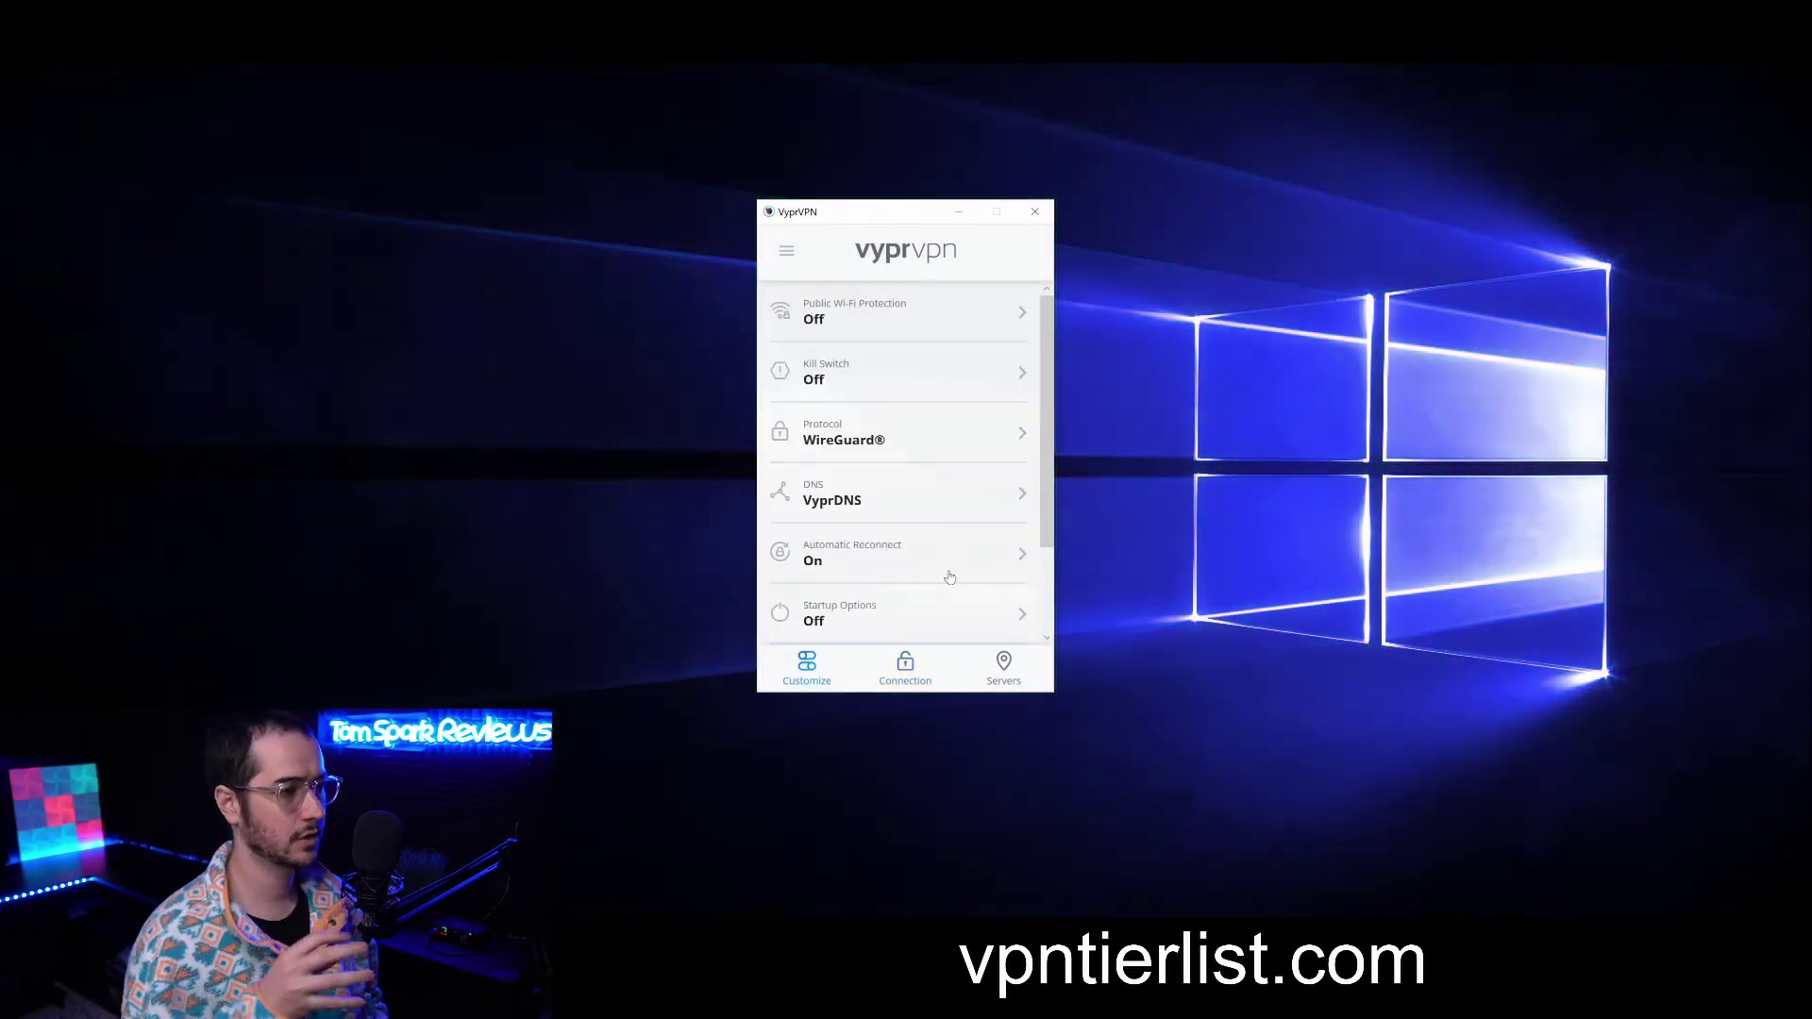
click(951, 326)
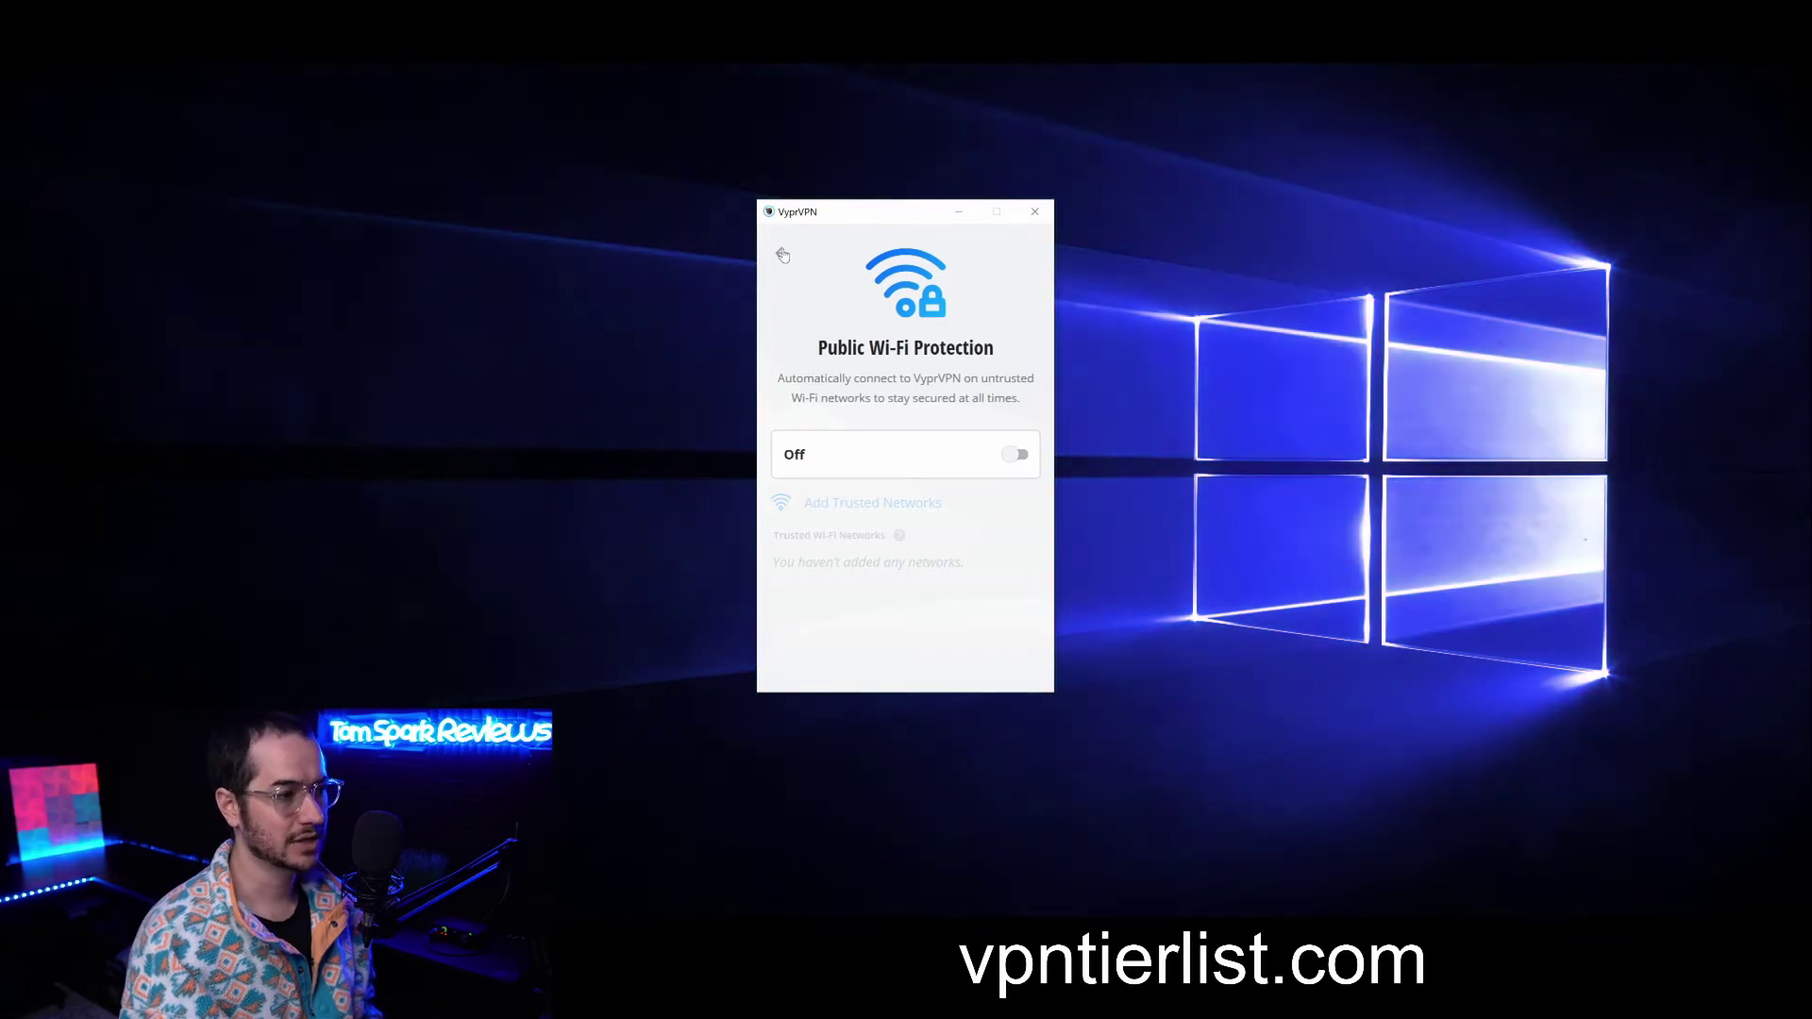
Step: Turn the kill switch On in System mode so it stays active after quitting
click(782, 255)
click(952, 381)
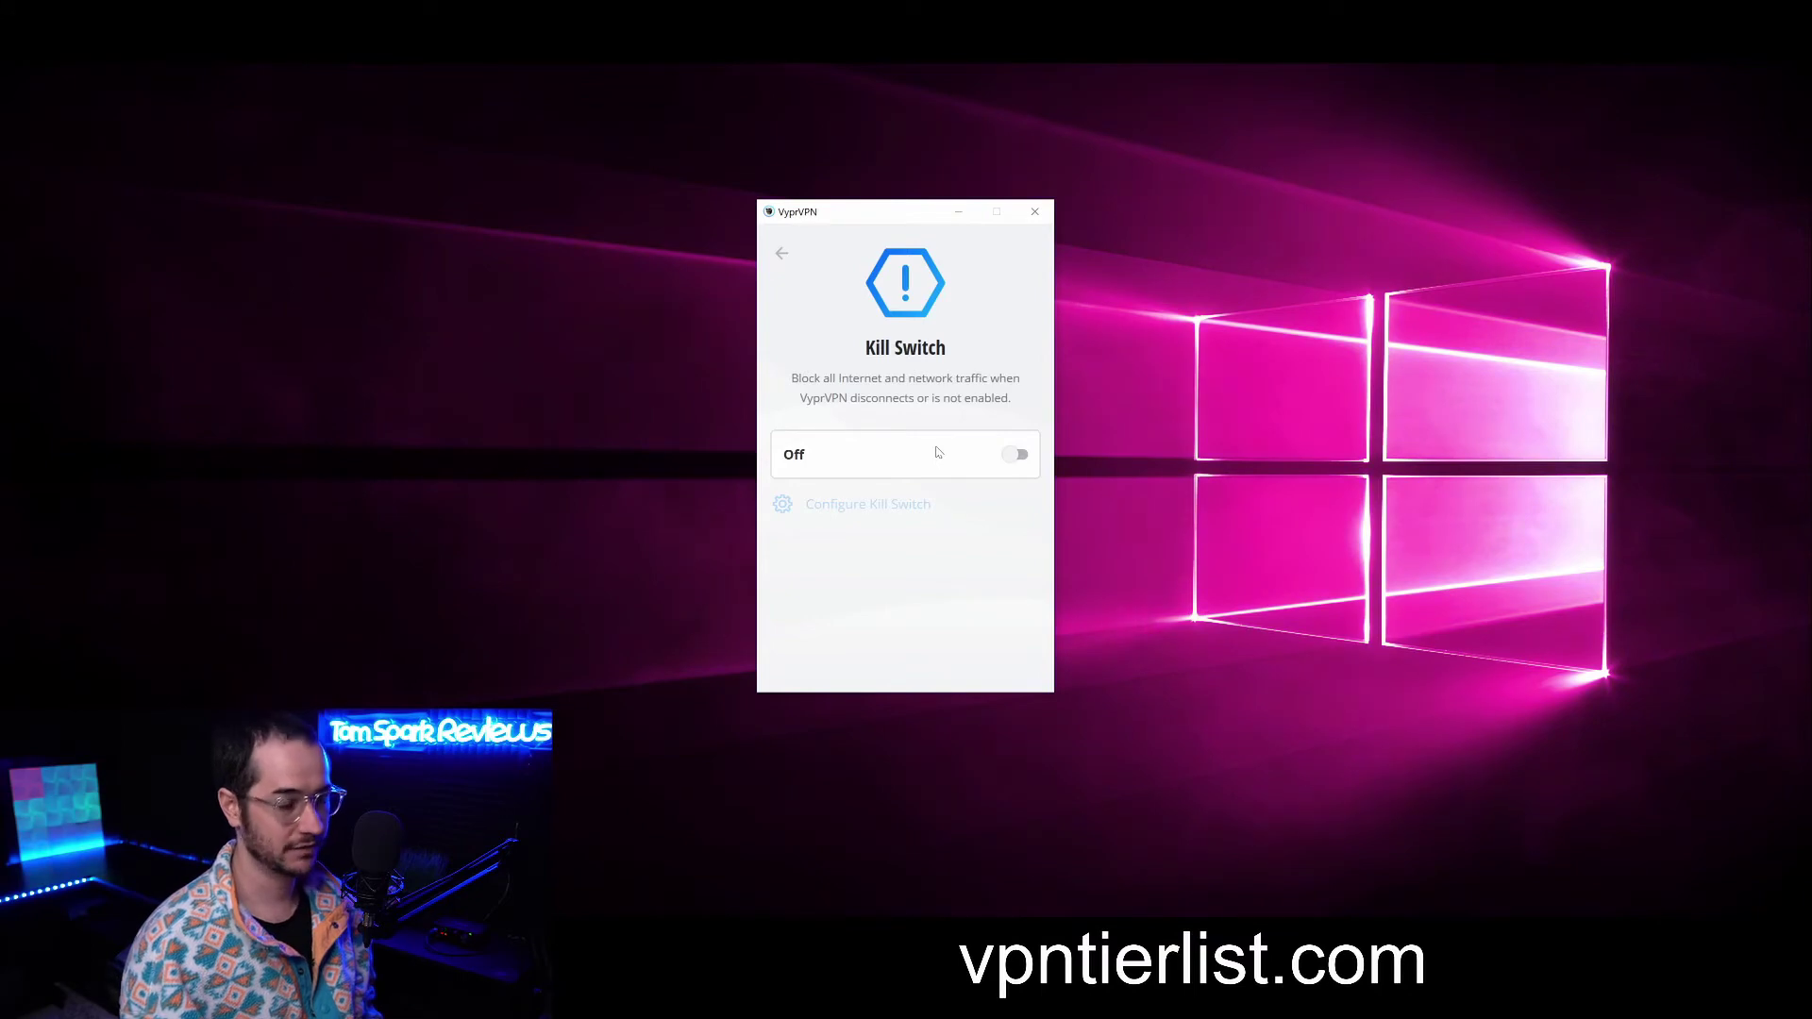
click(1016, 456)
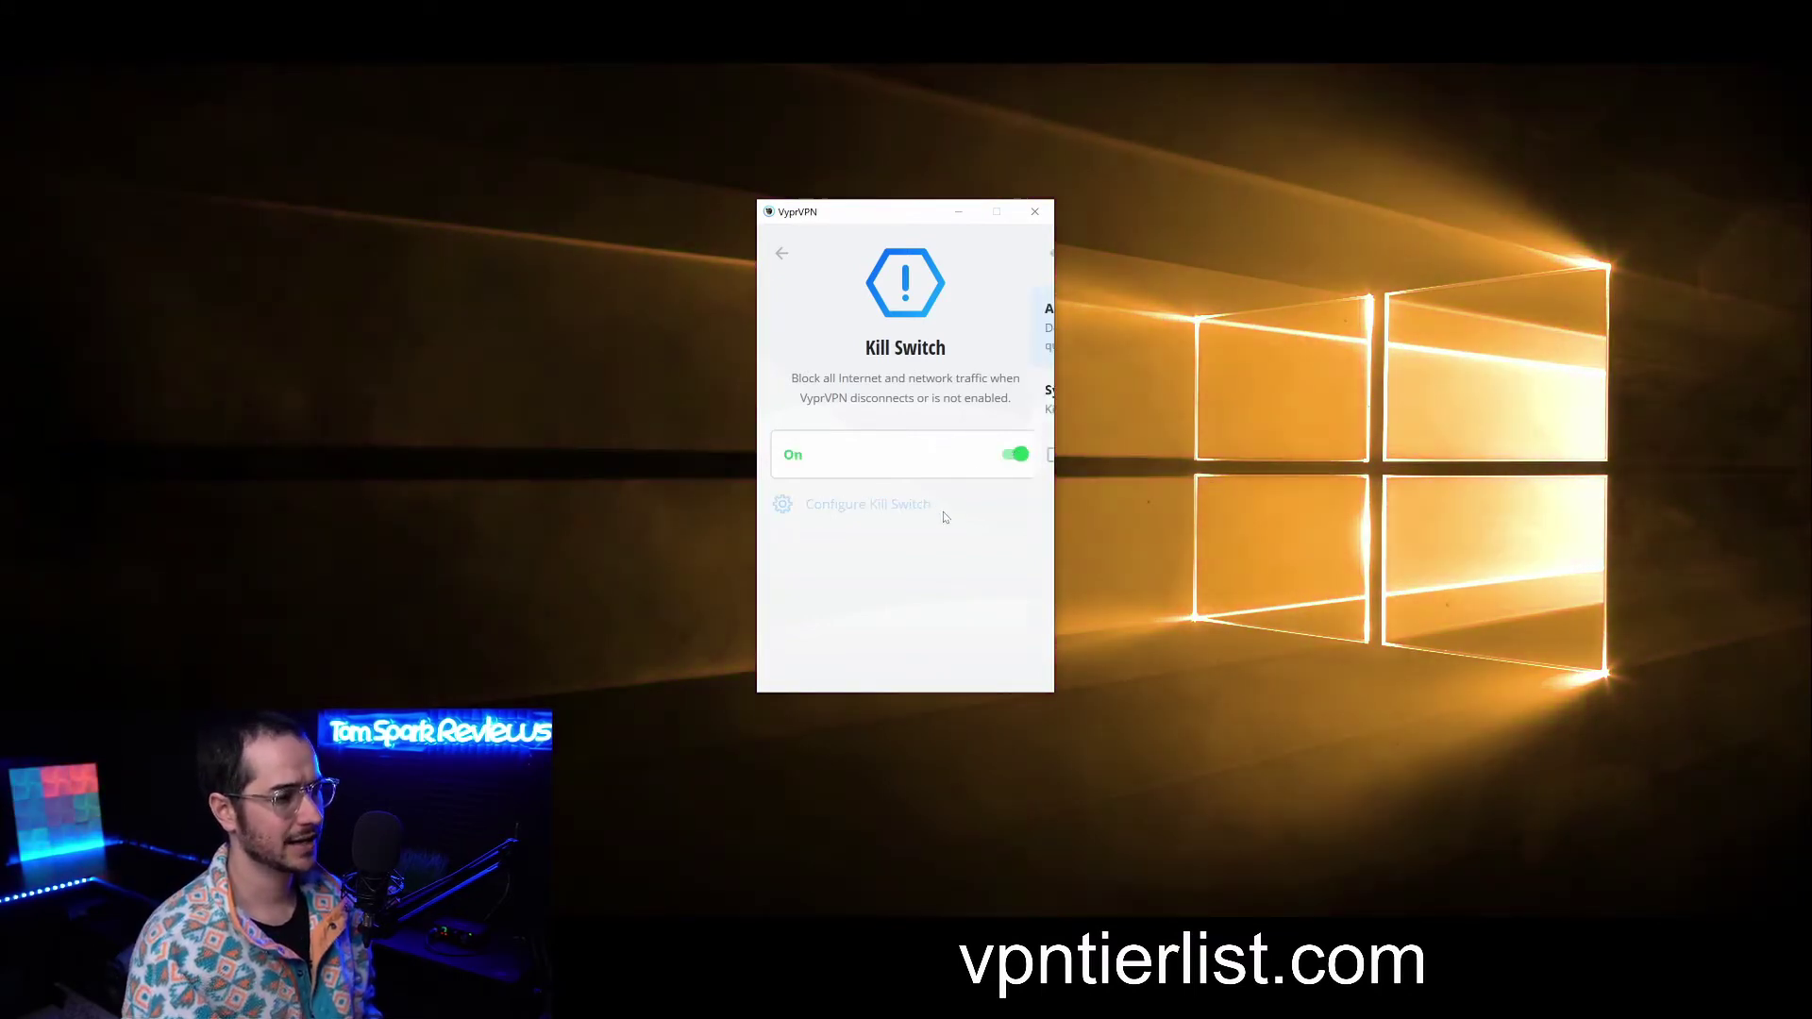
click(894, 507)
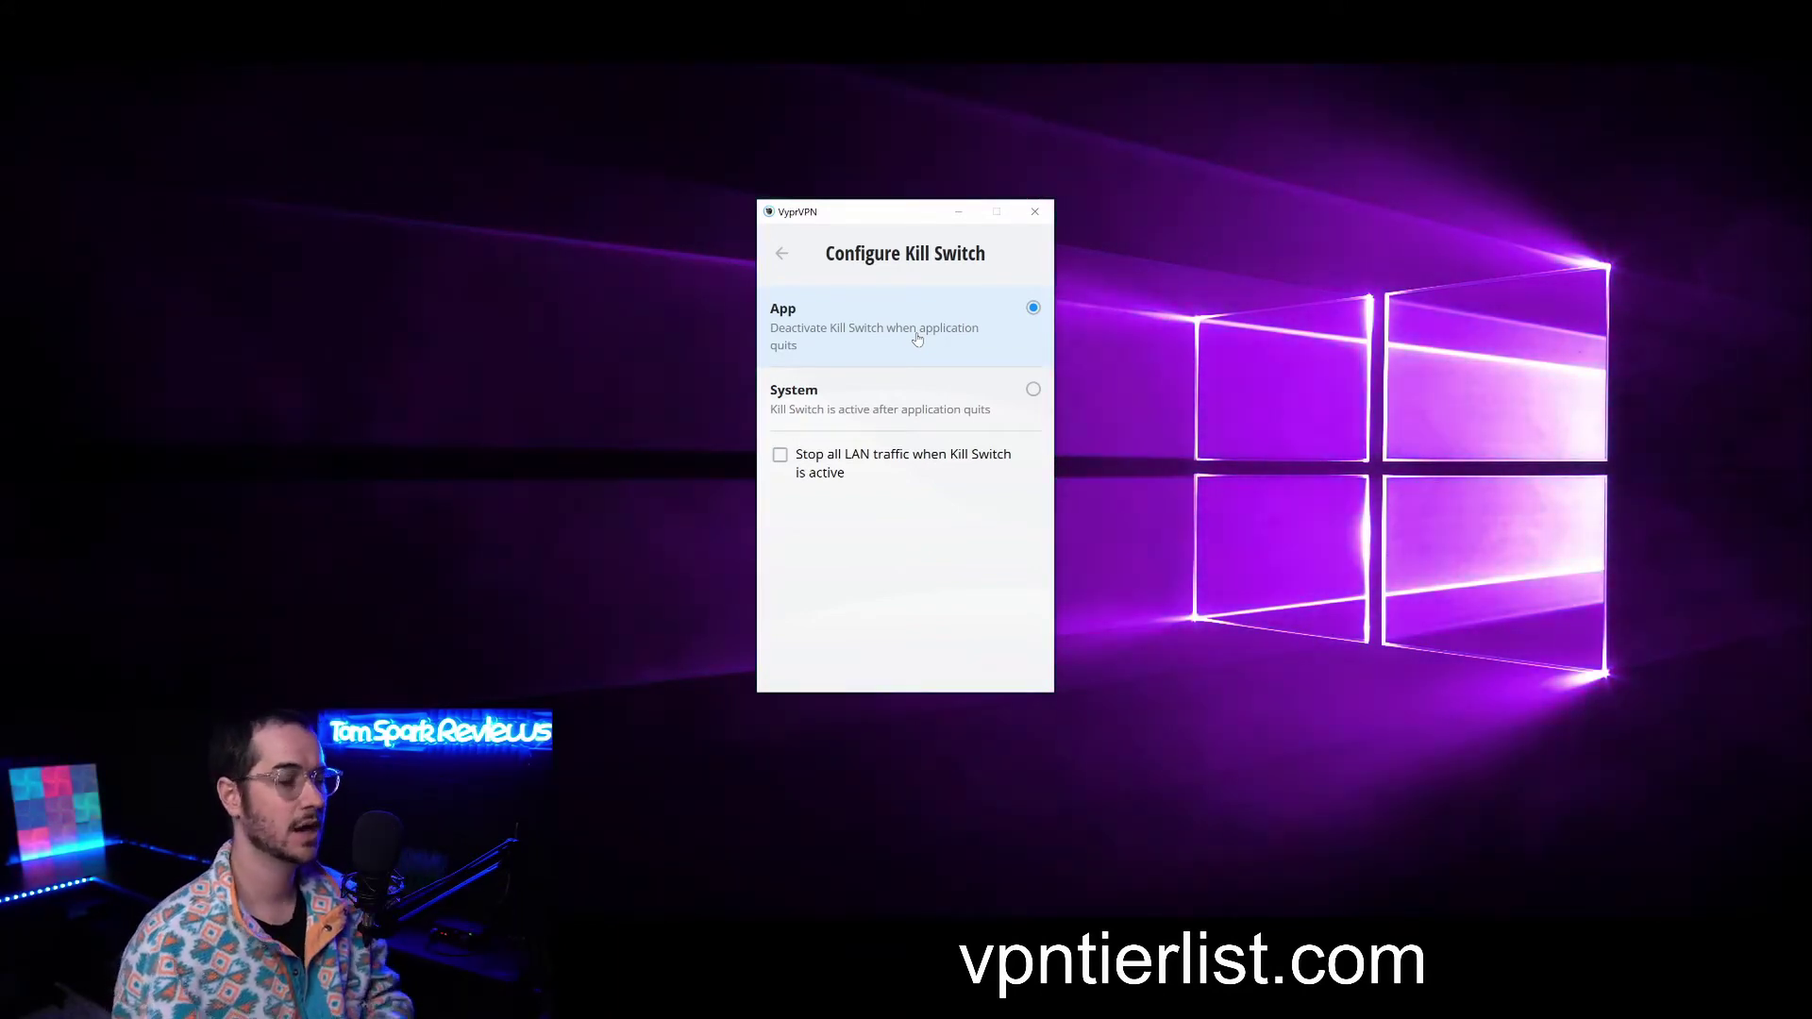
click(1030, 394)
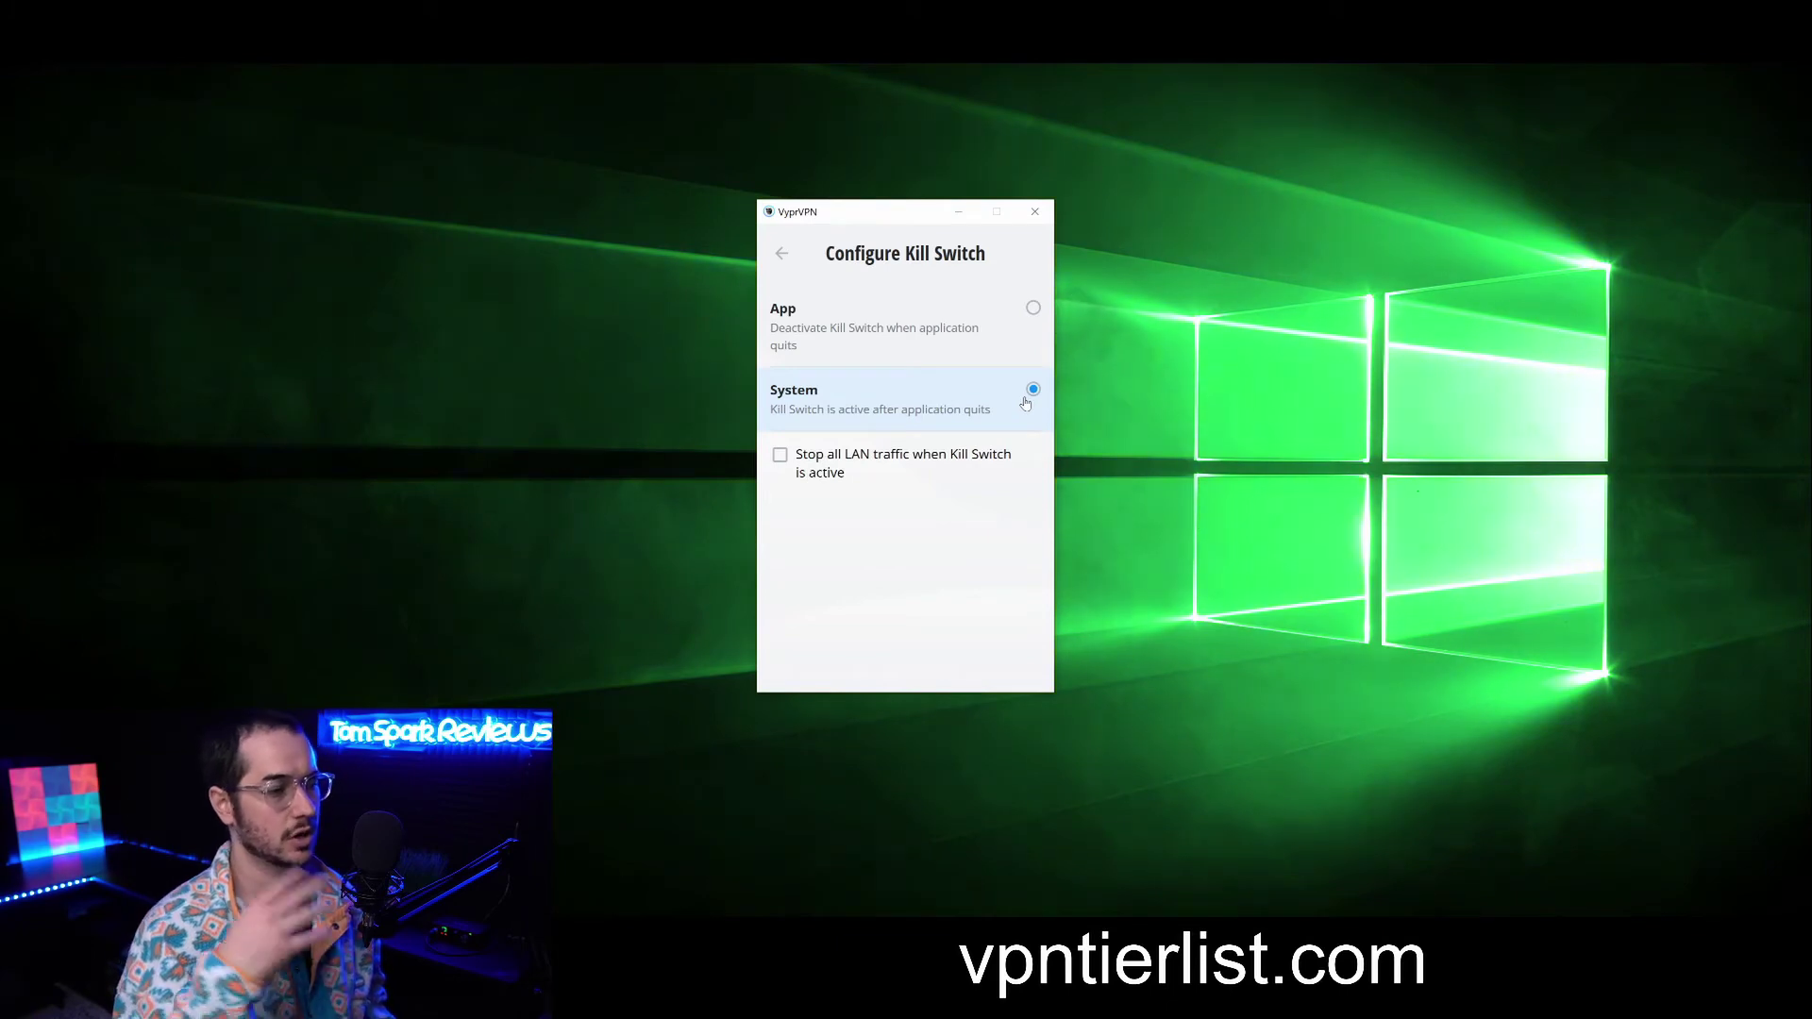
Step: Toggle the kill switch back off and view the Protocol page with WireGuard selected
click(782, 253)
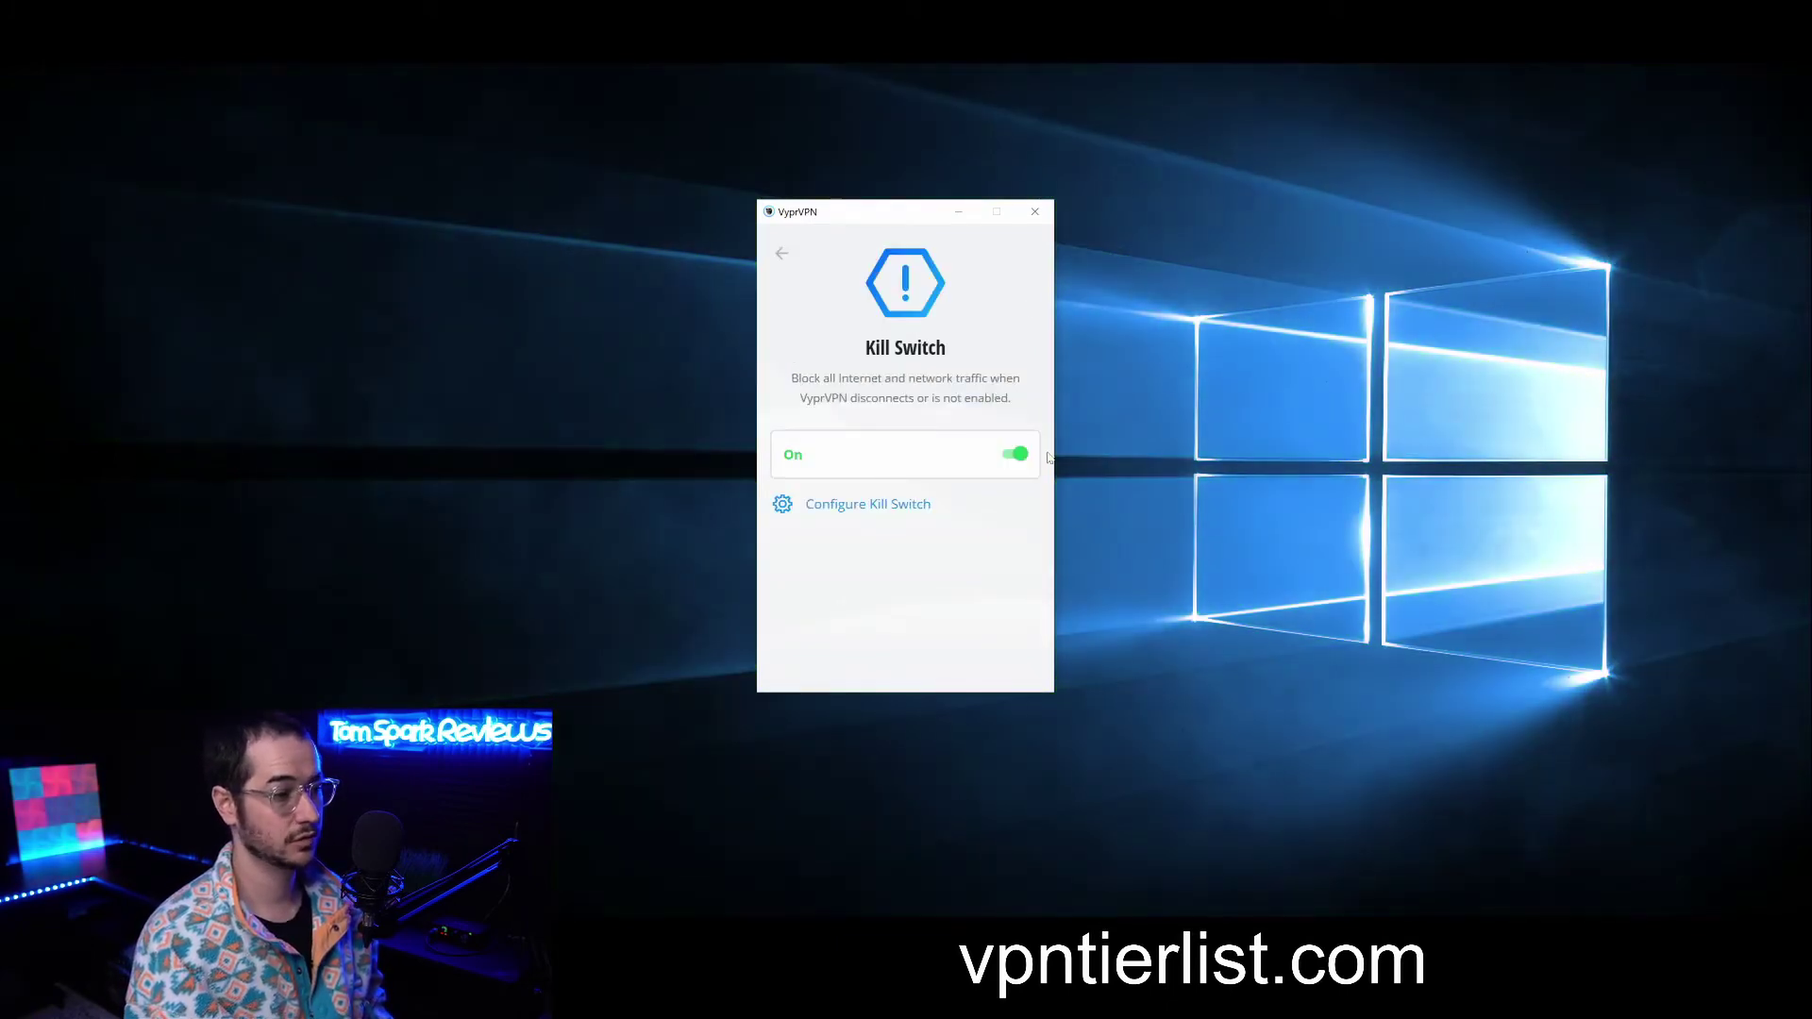
click(1014, 454)
click(779, 249)
click(964, 447)
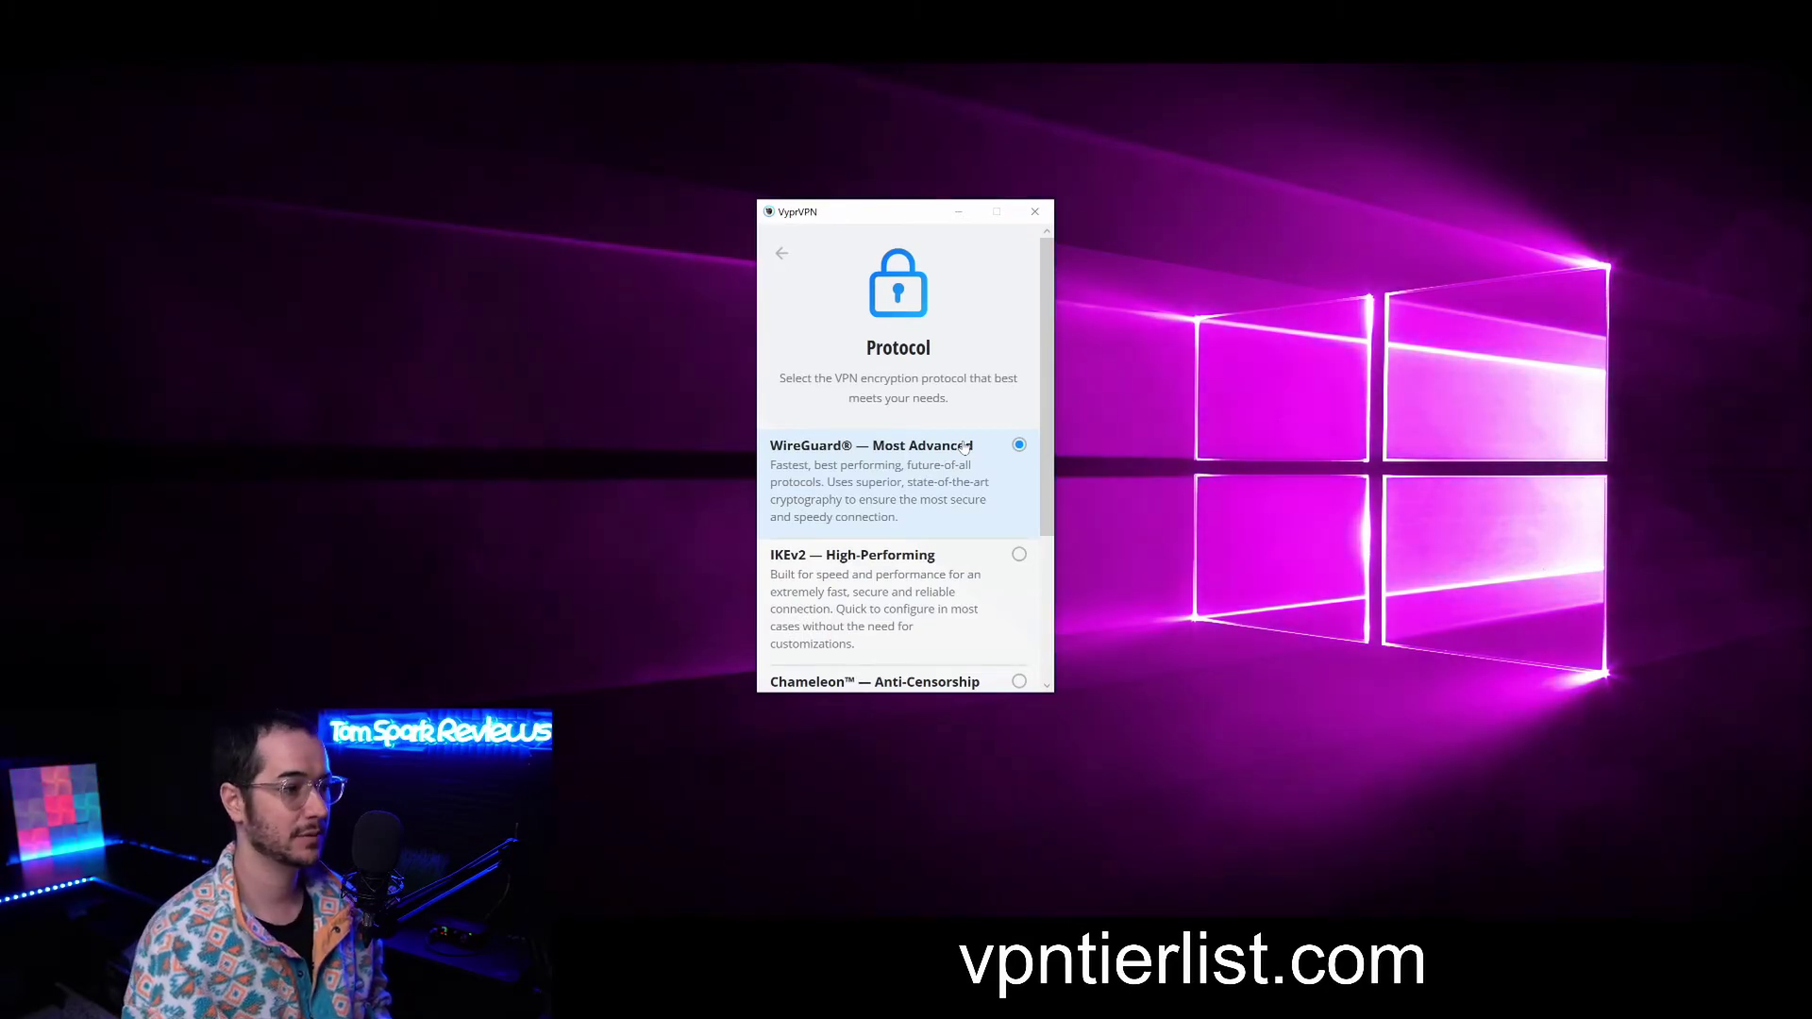
Step: Switch the protocol to OpenVPN and look at its port settings
scroll(955, 453, down, 2)
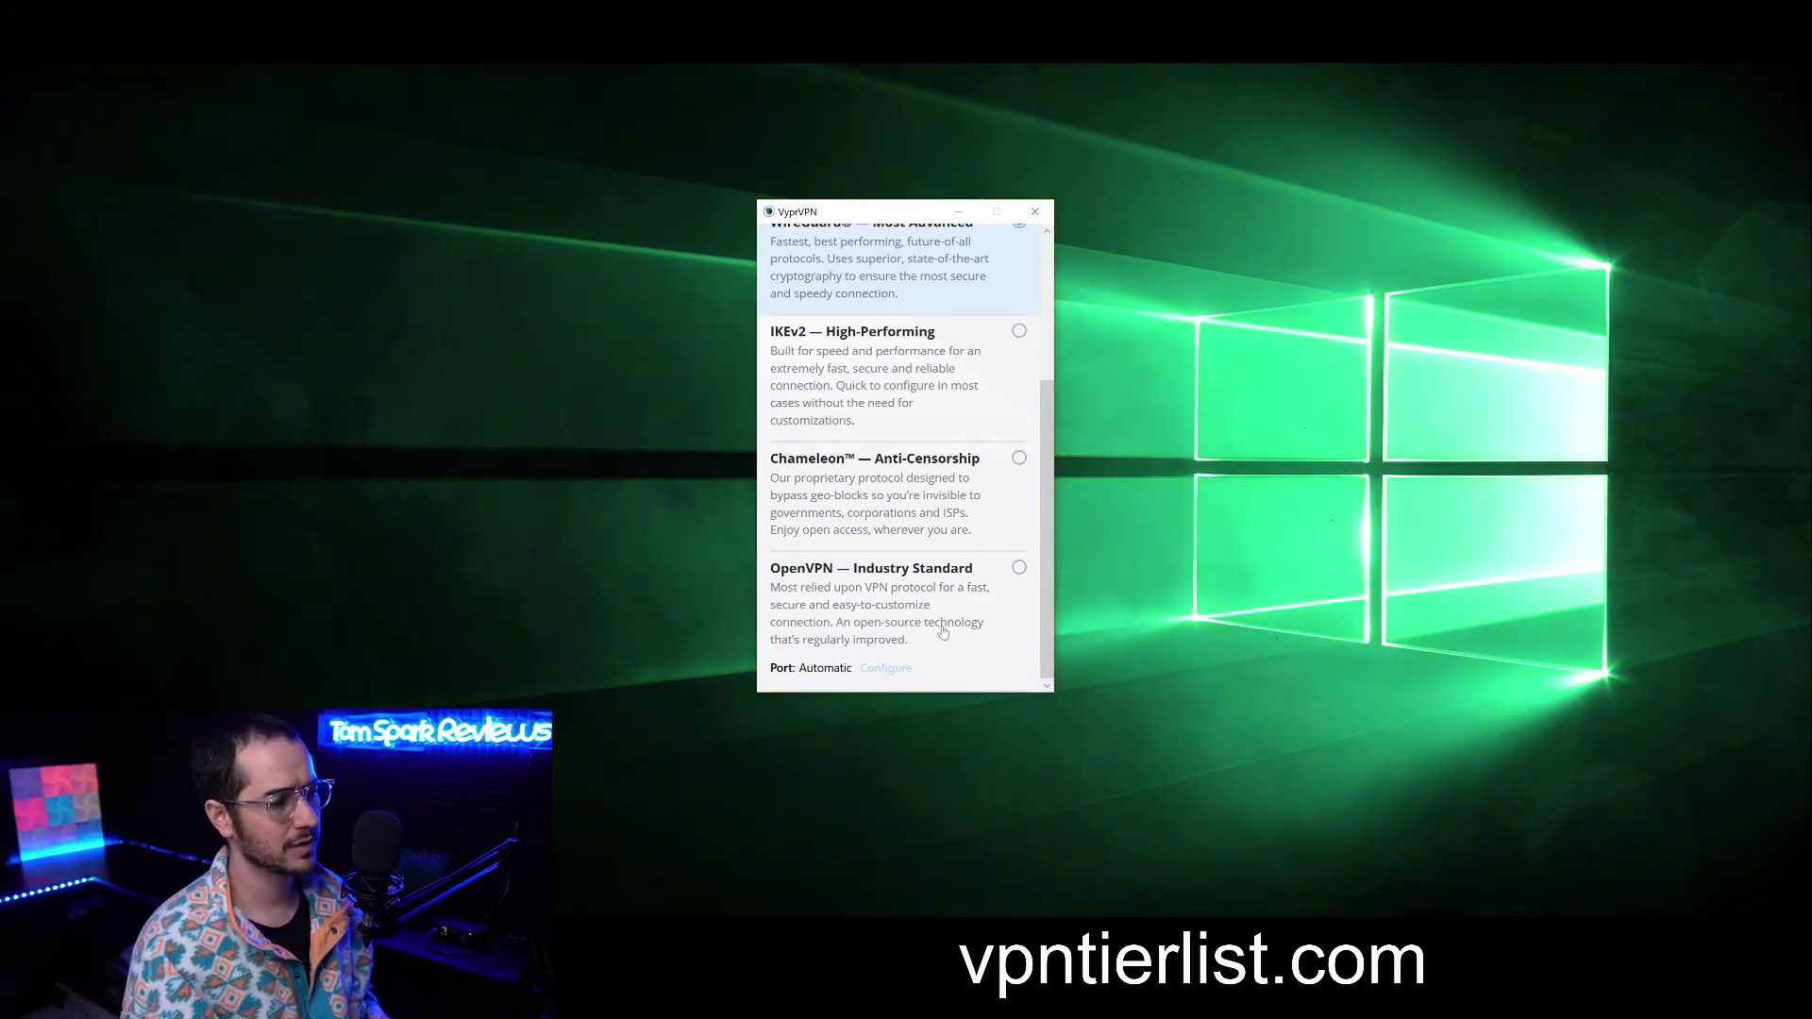
click(906, 660)
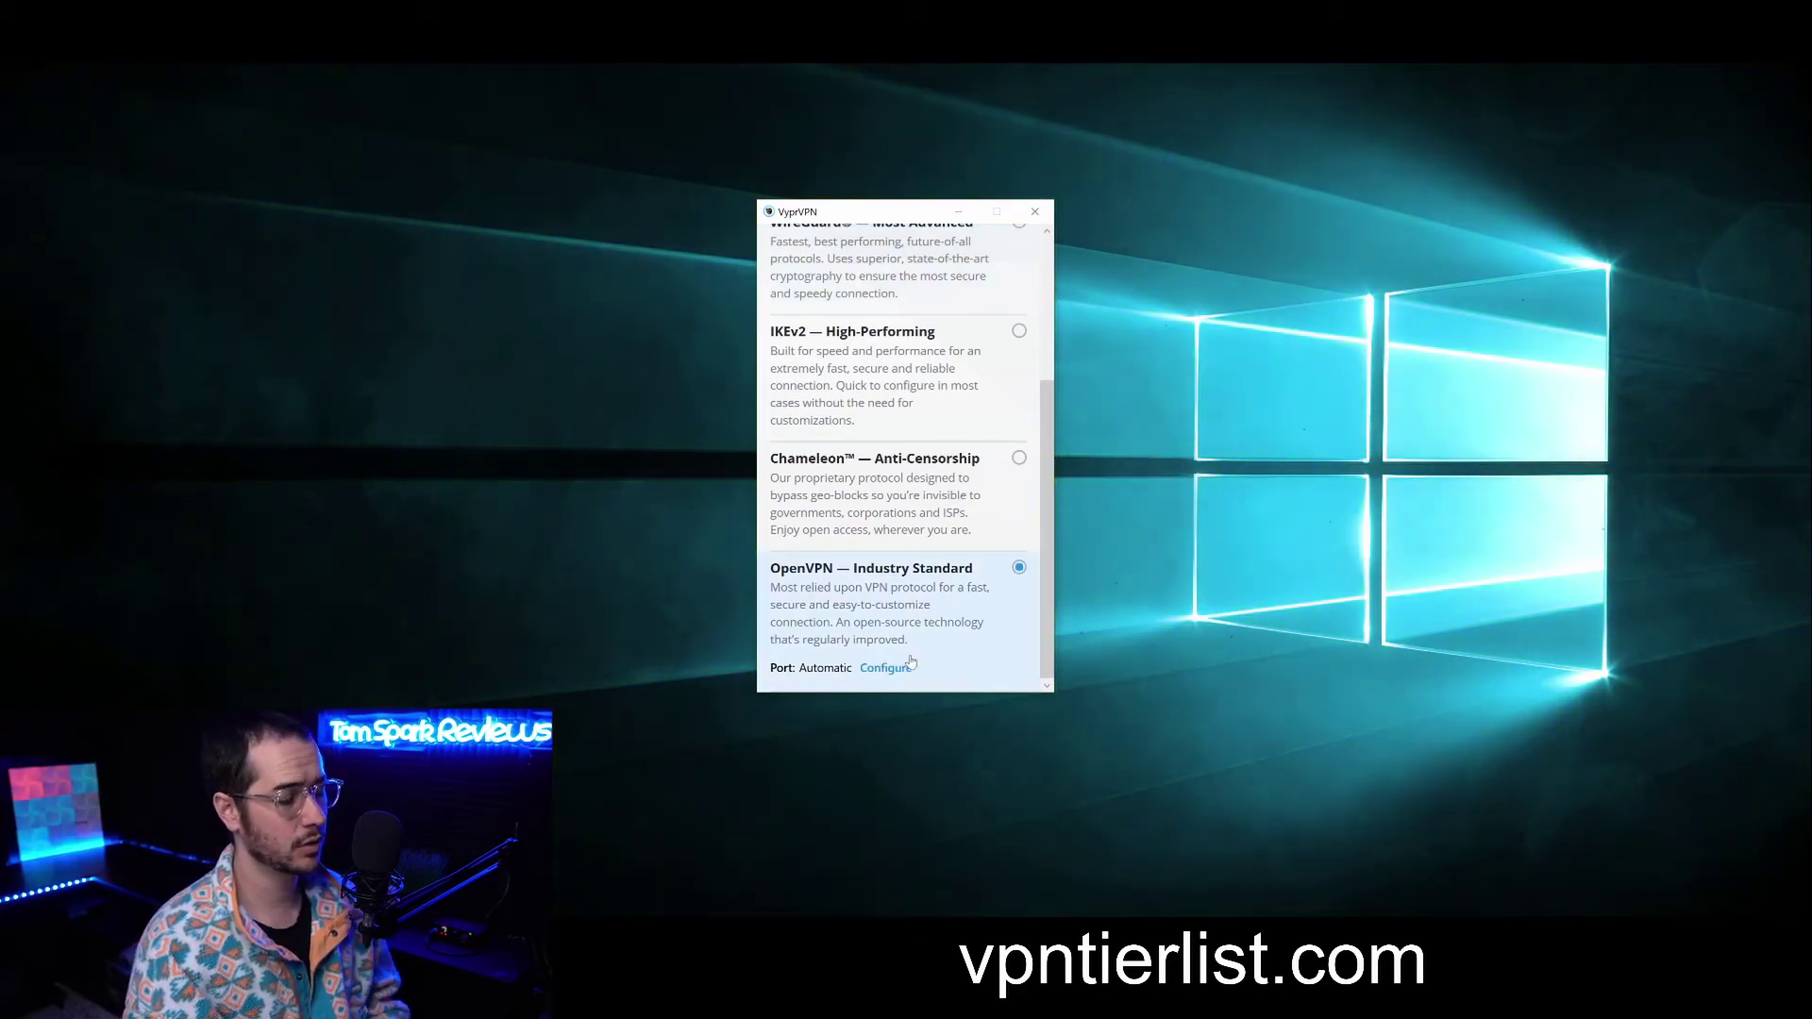
click(909, 665)
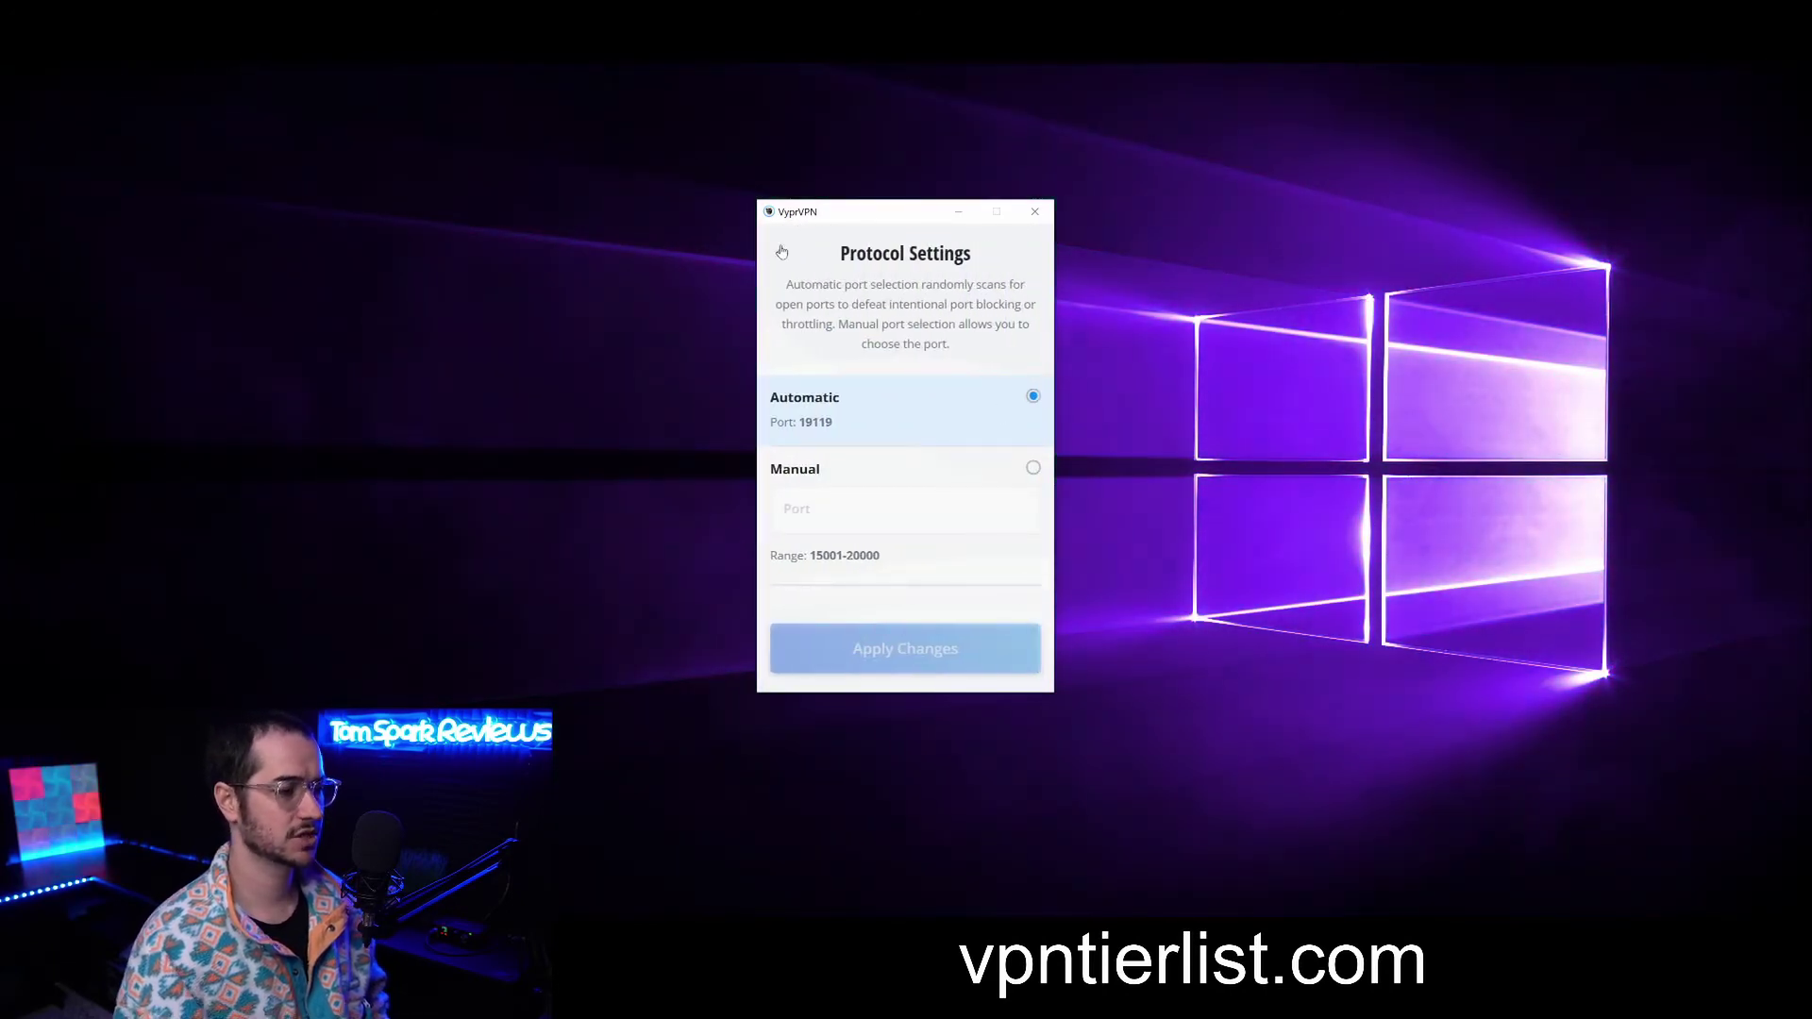
click(782, 252)
Step: Scroll through the WireGuard, IKEv2, Chameleon and OpenVPN protocol list
scroll(970, 468, up, 5)
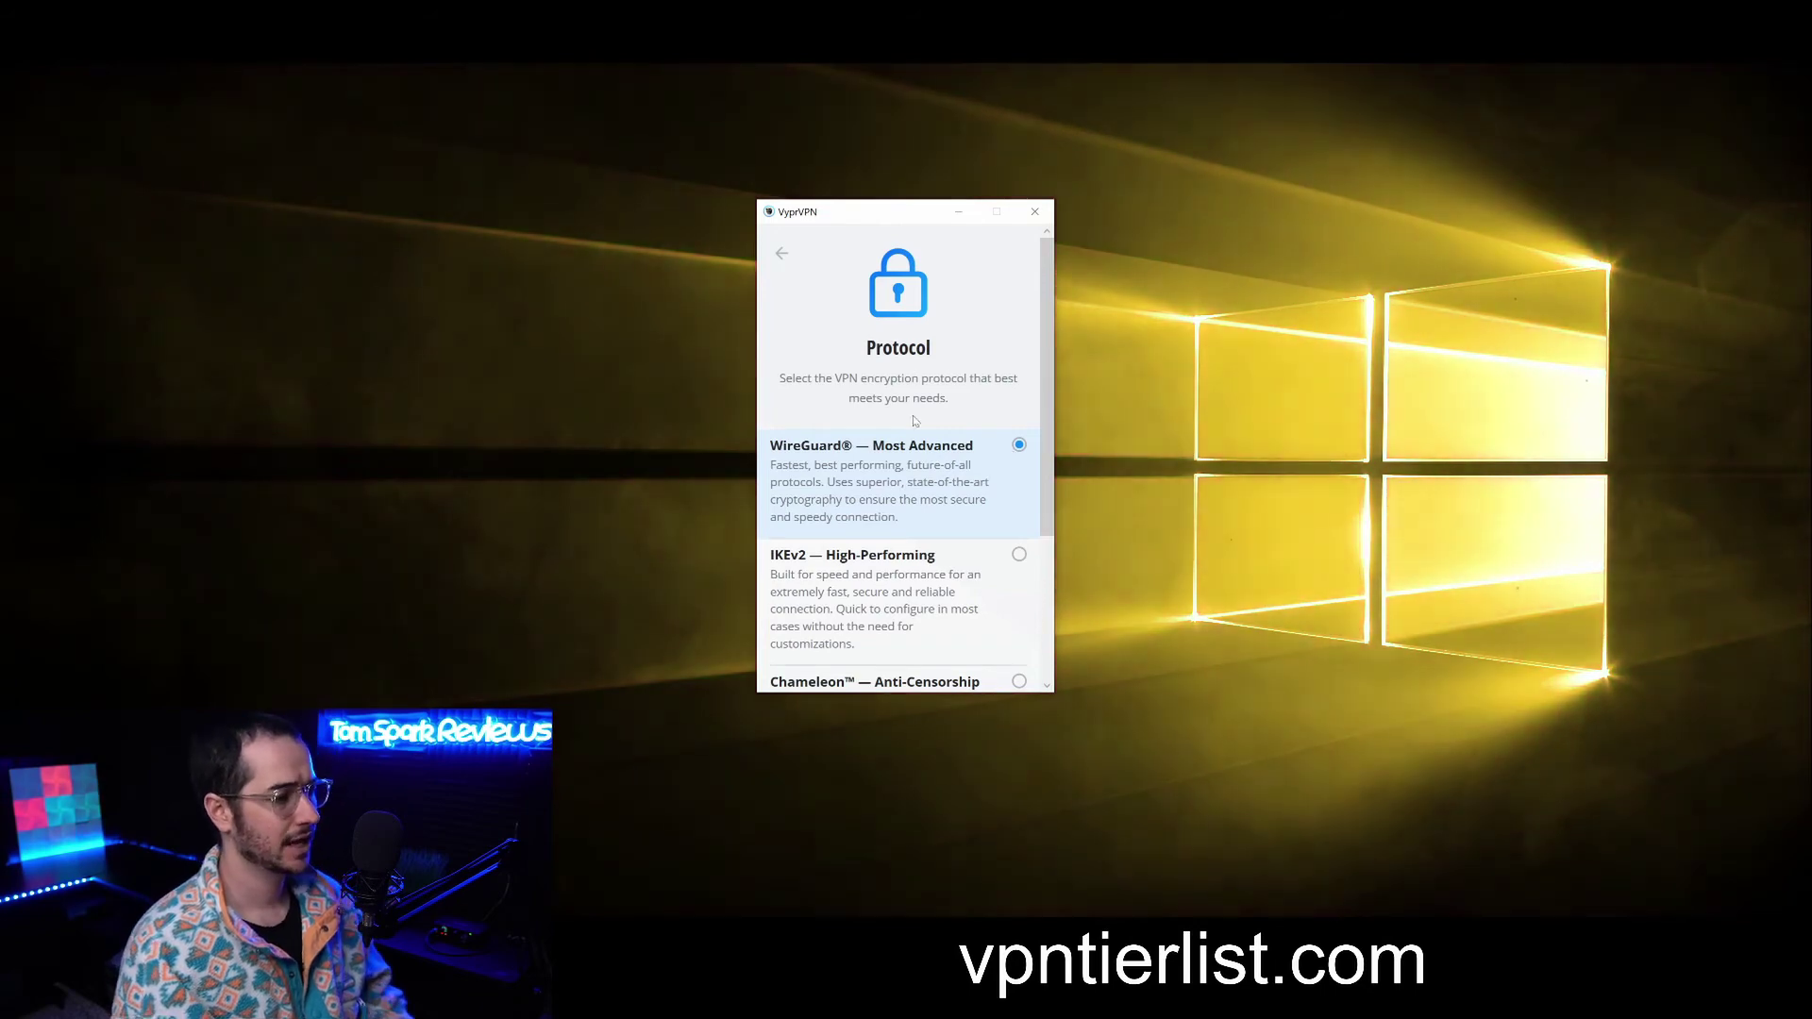
scroll(1009, 454, down, 3)
scroll(987, 461, up, 1)
scroll(987, 460, up, 3)
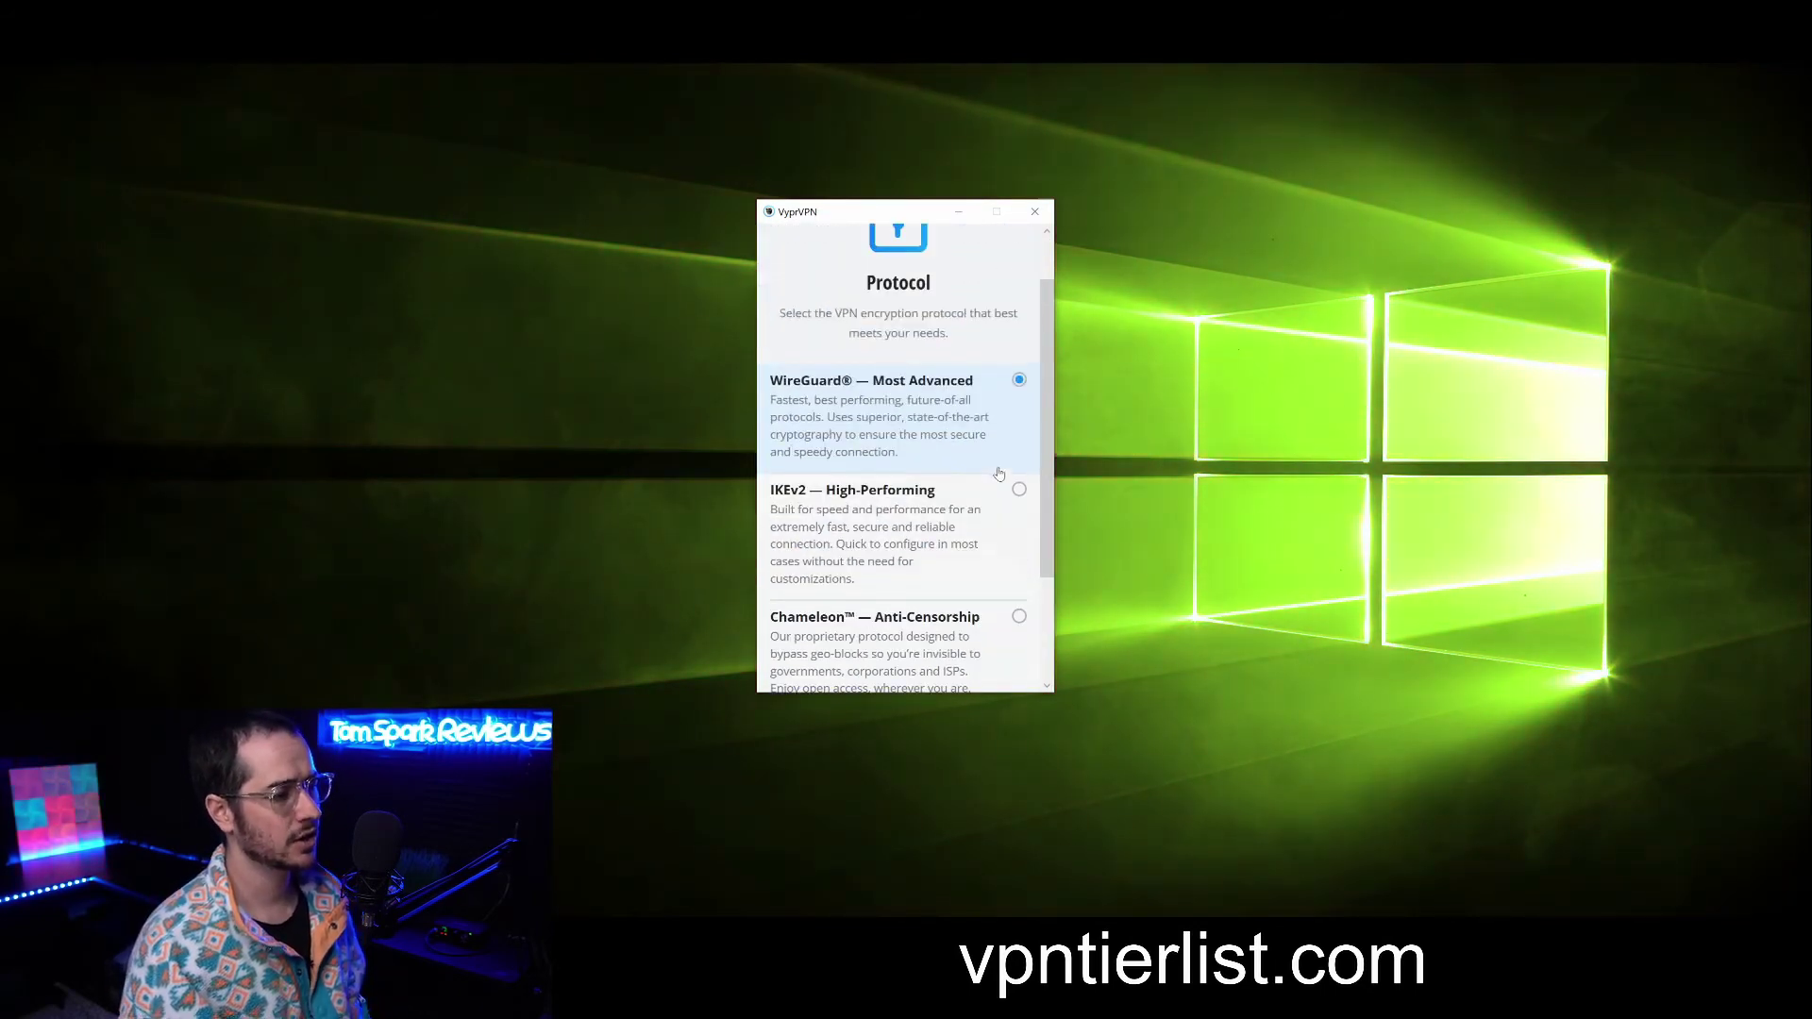
scroll(981, 467, down, 3)
scroll(971, 472, up, 3)
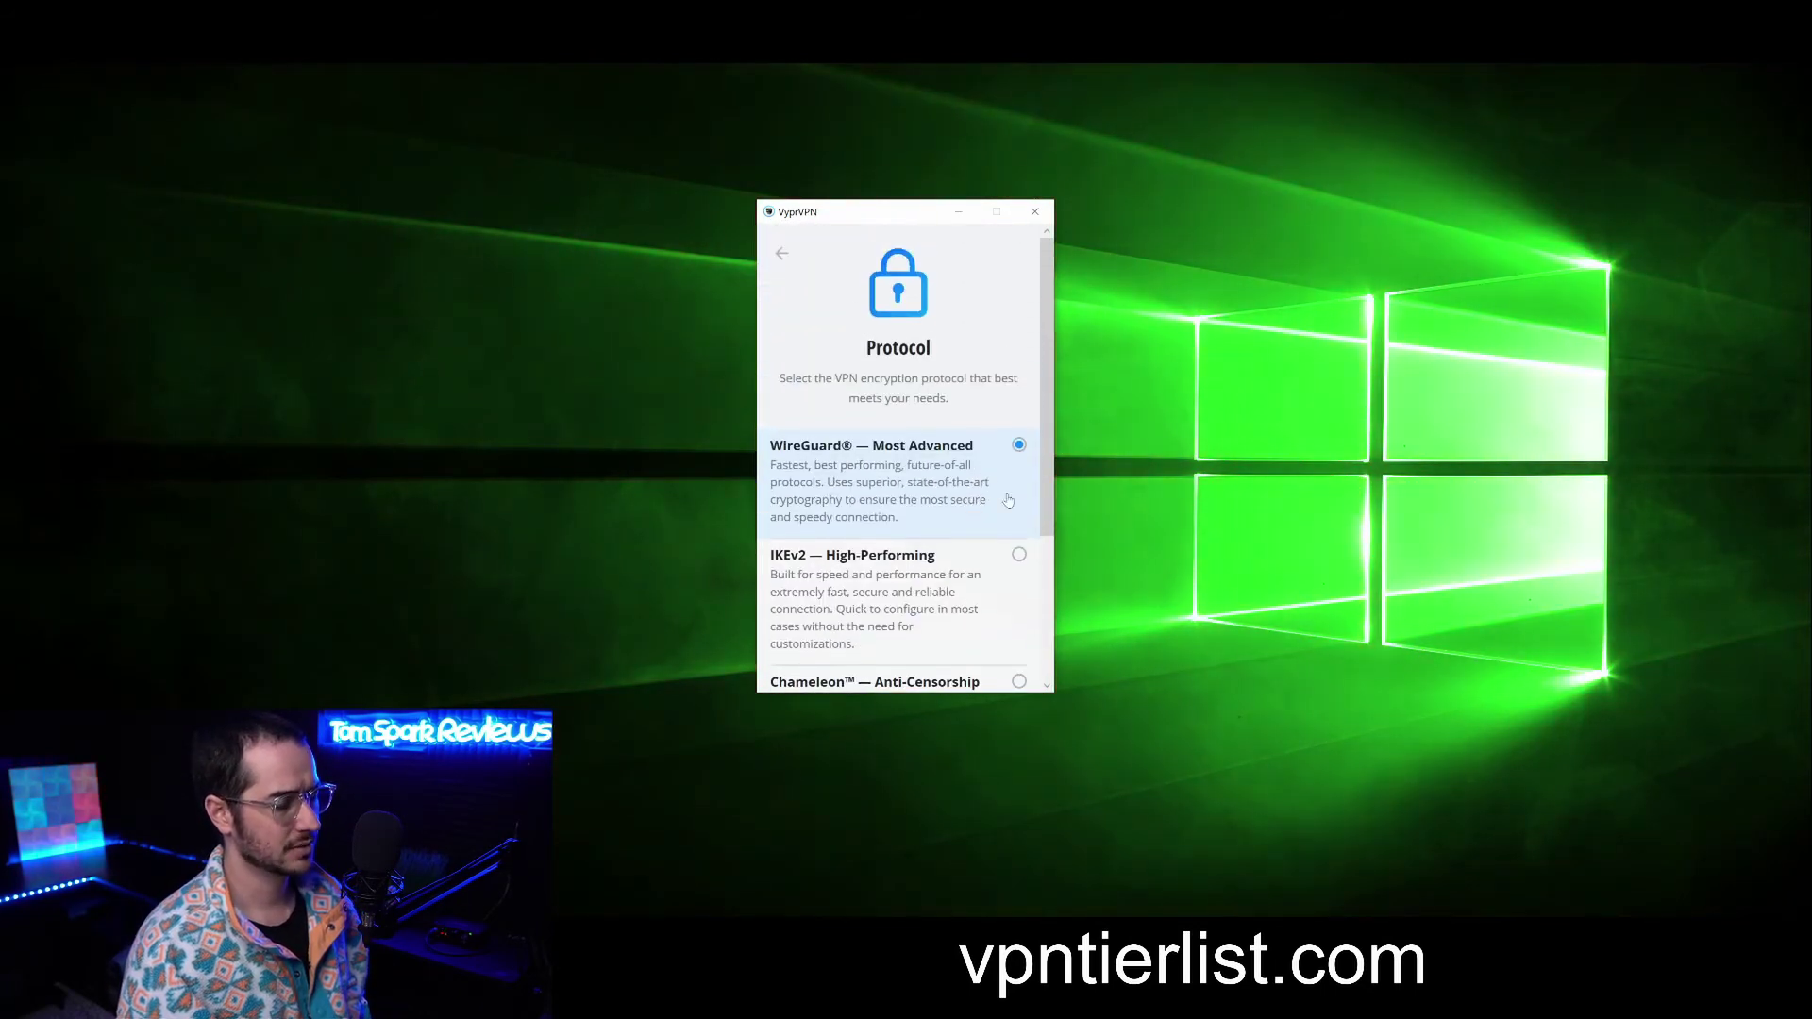
scroll(958, 434, down, 3)
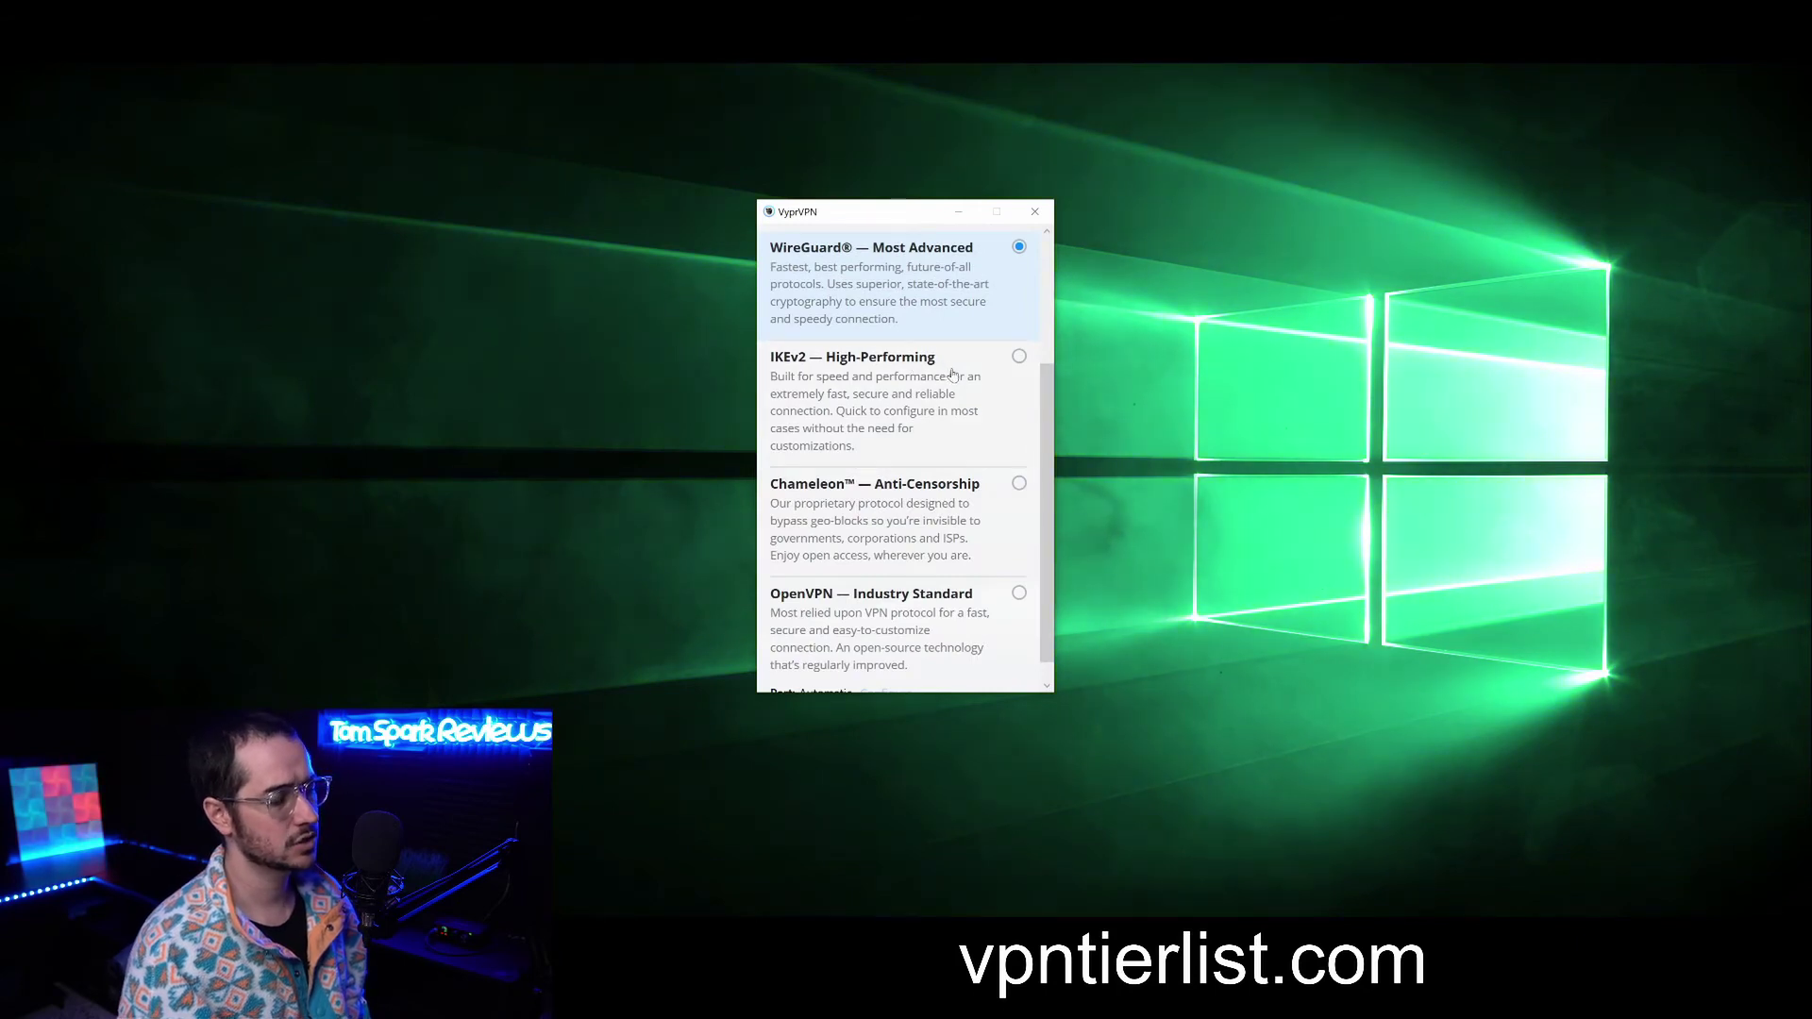
scroll(943, 397, down, 1)
scroll(962, 529, up, 3)
Step: Open the DNS options and select 3rd Party DNS
click(784, 257)
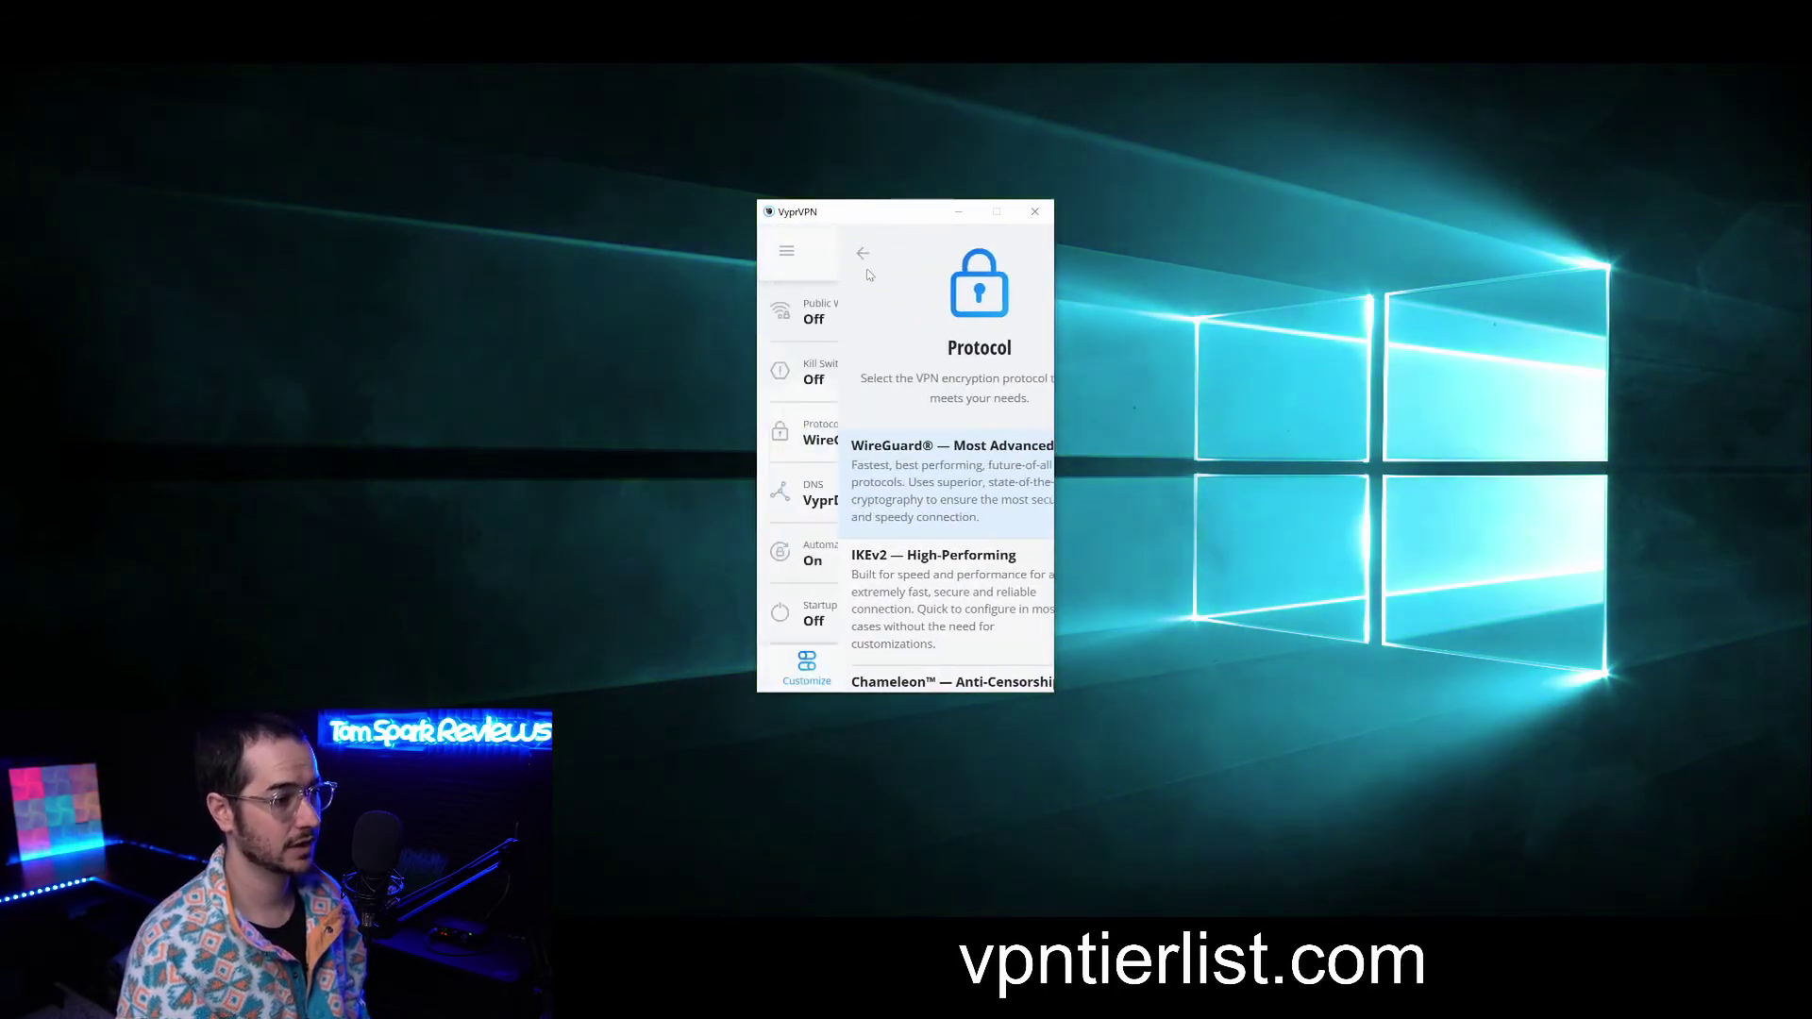
scroll(949, 453, down, 1)
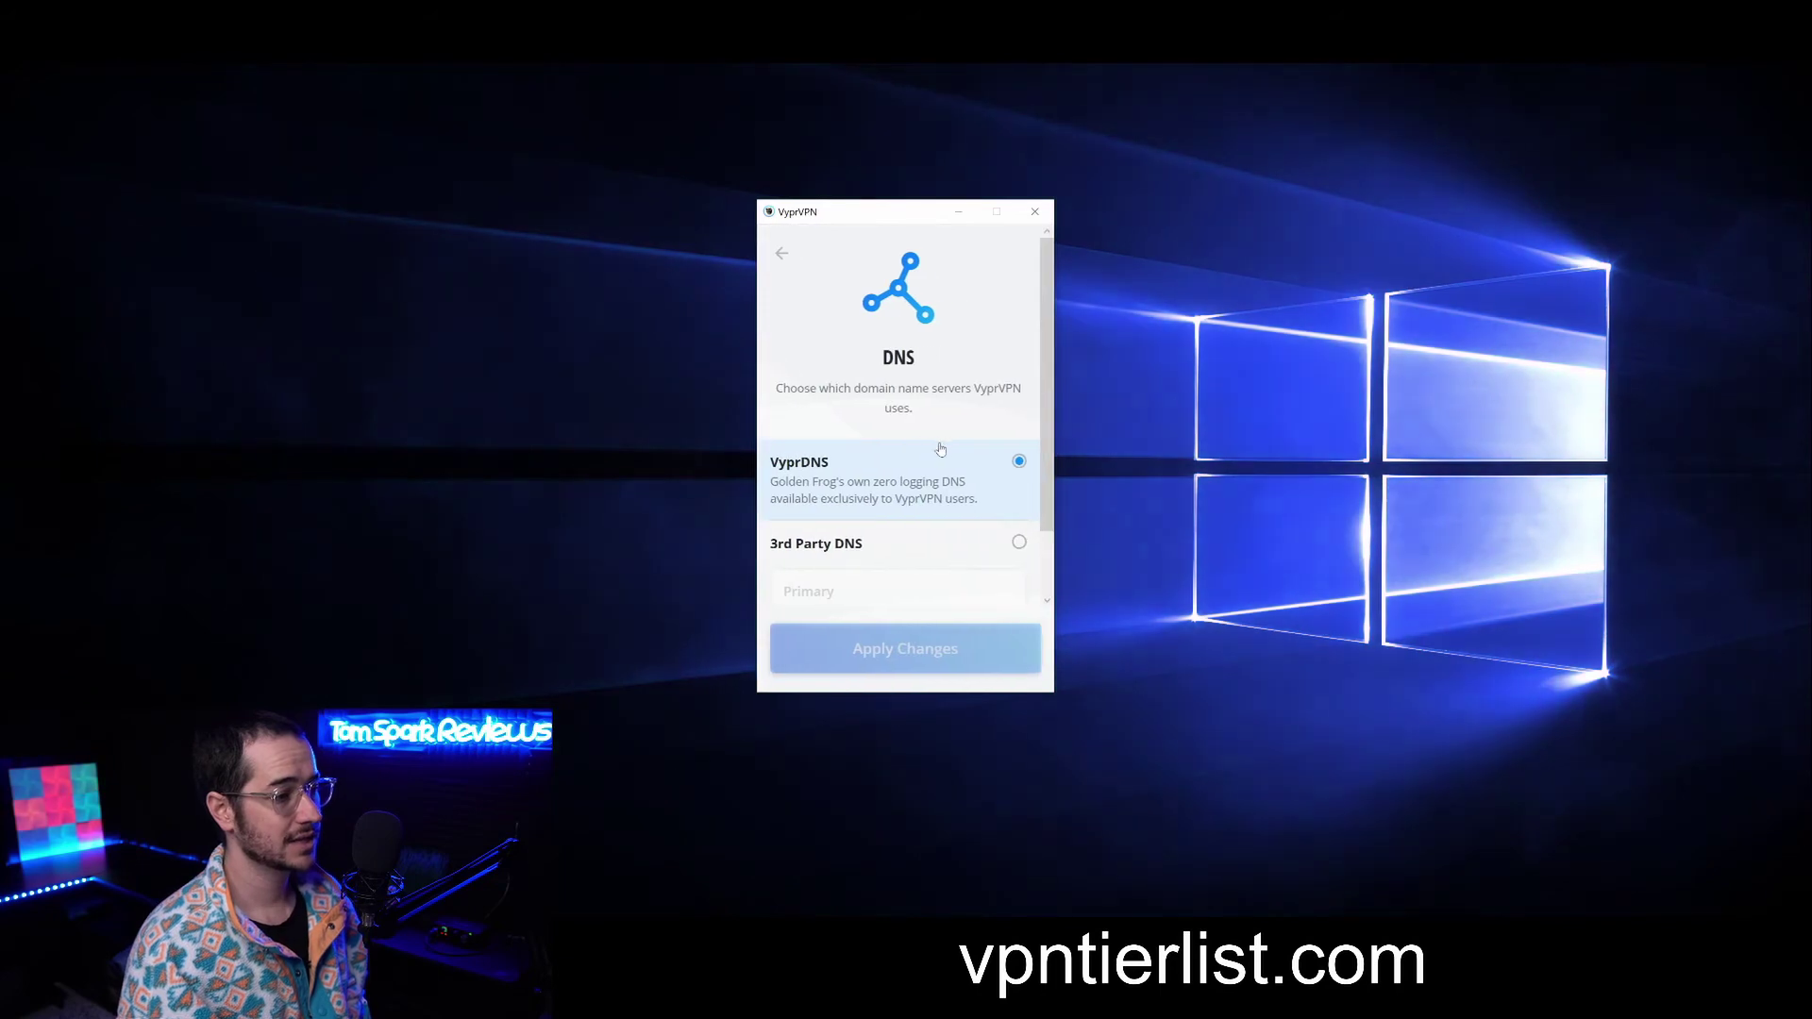
scroll(995, 425, down, 1)
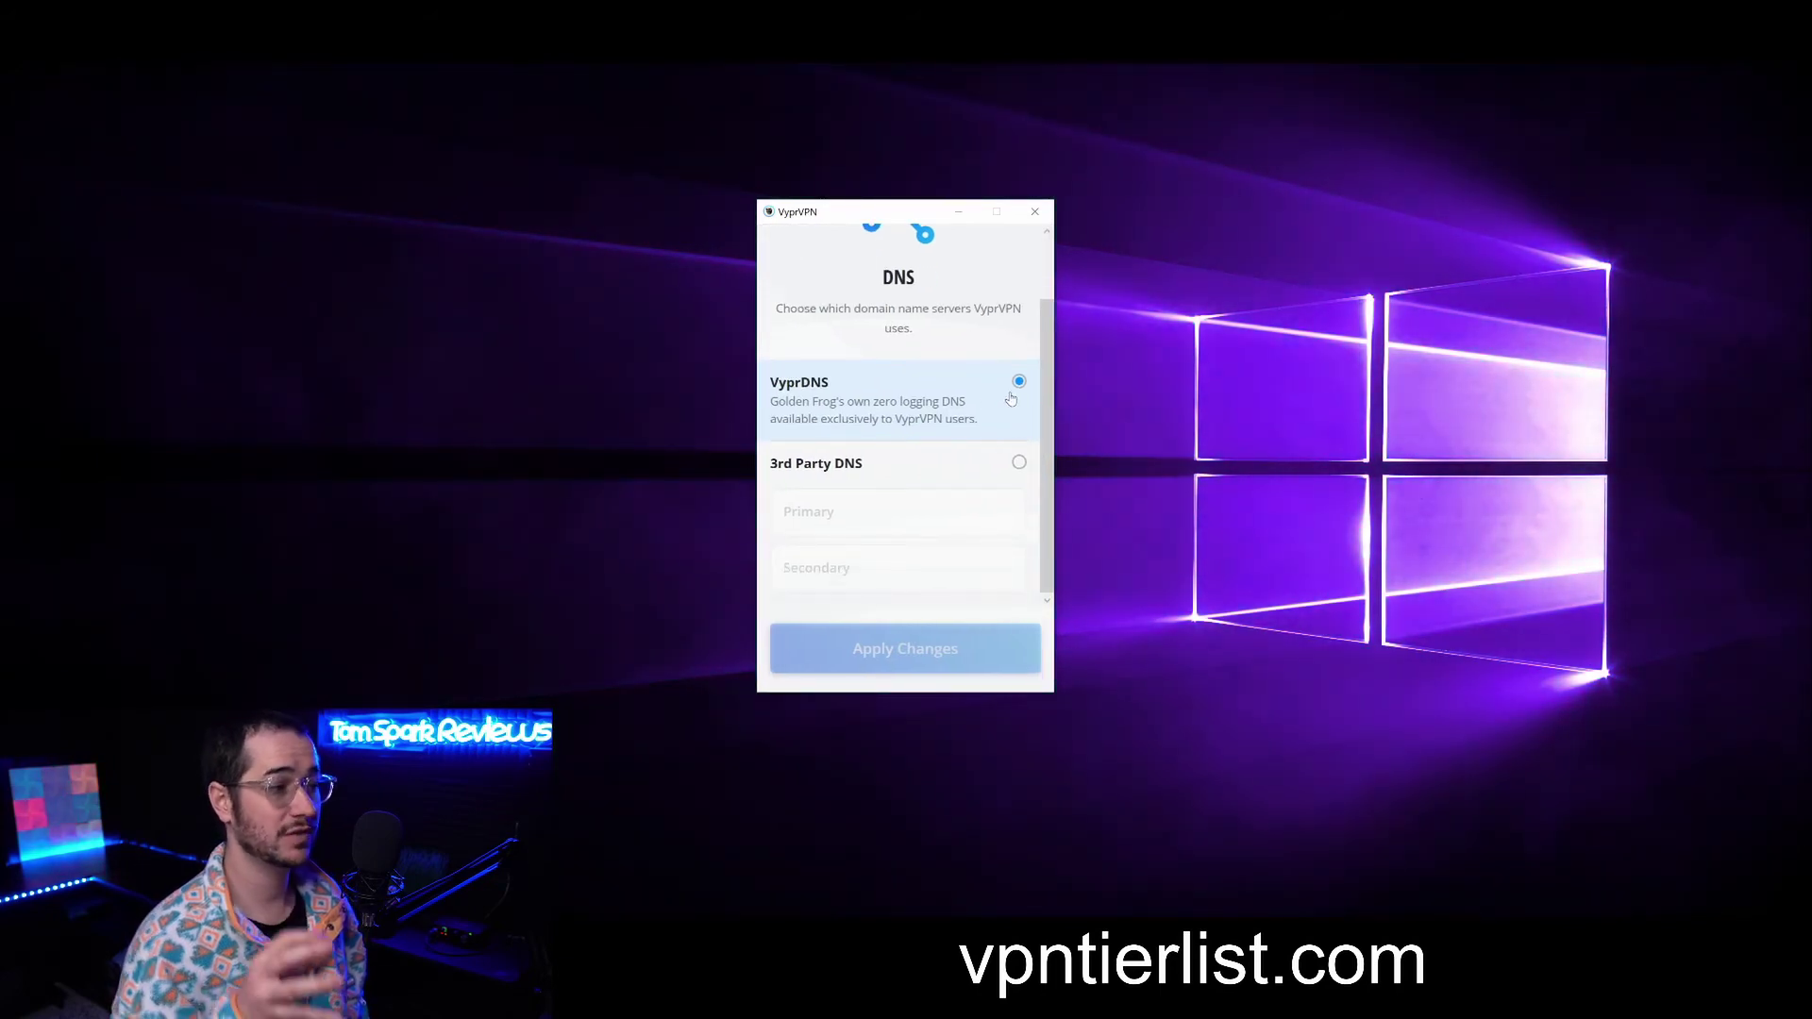
click(1015, 464)
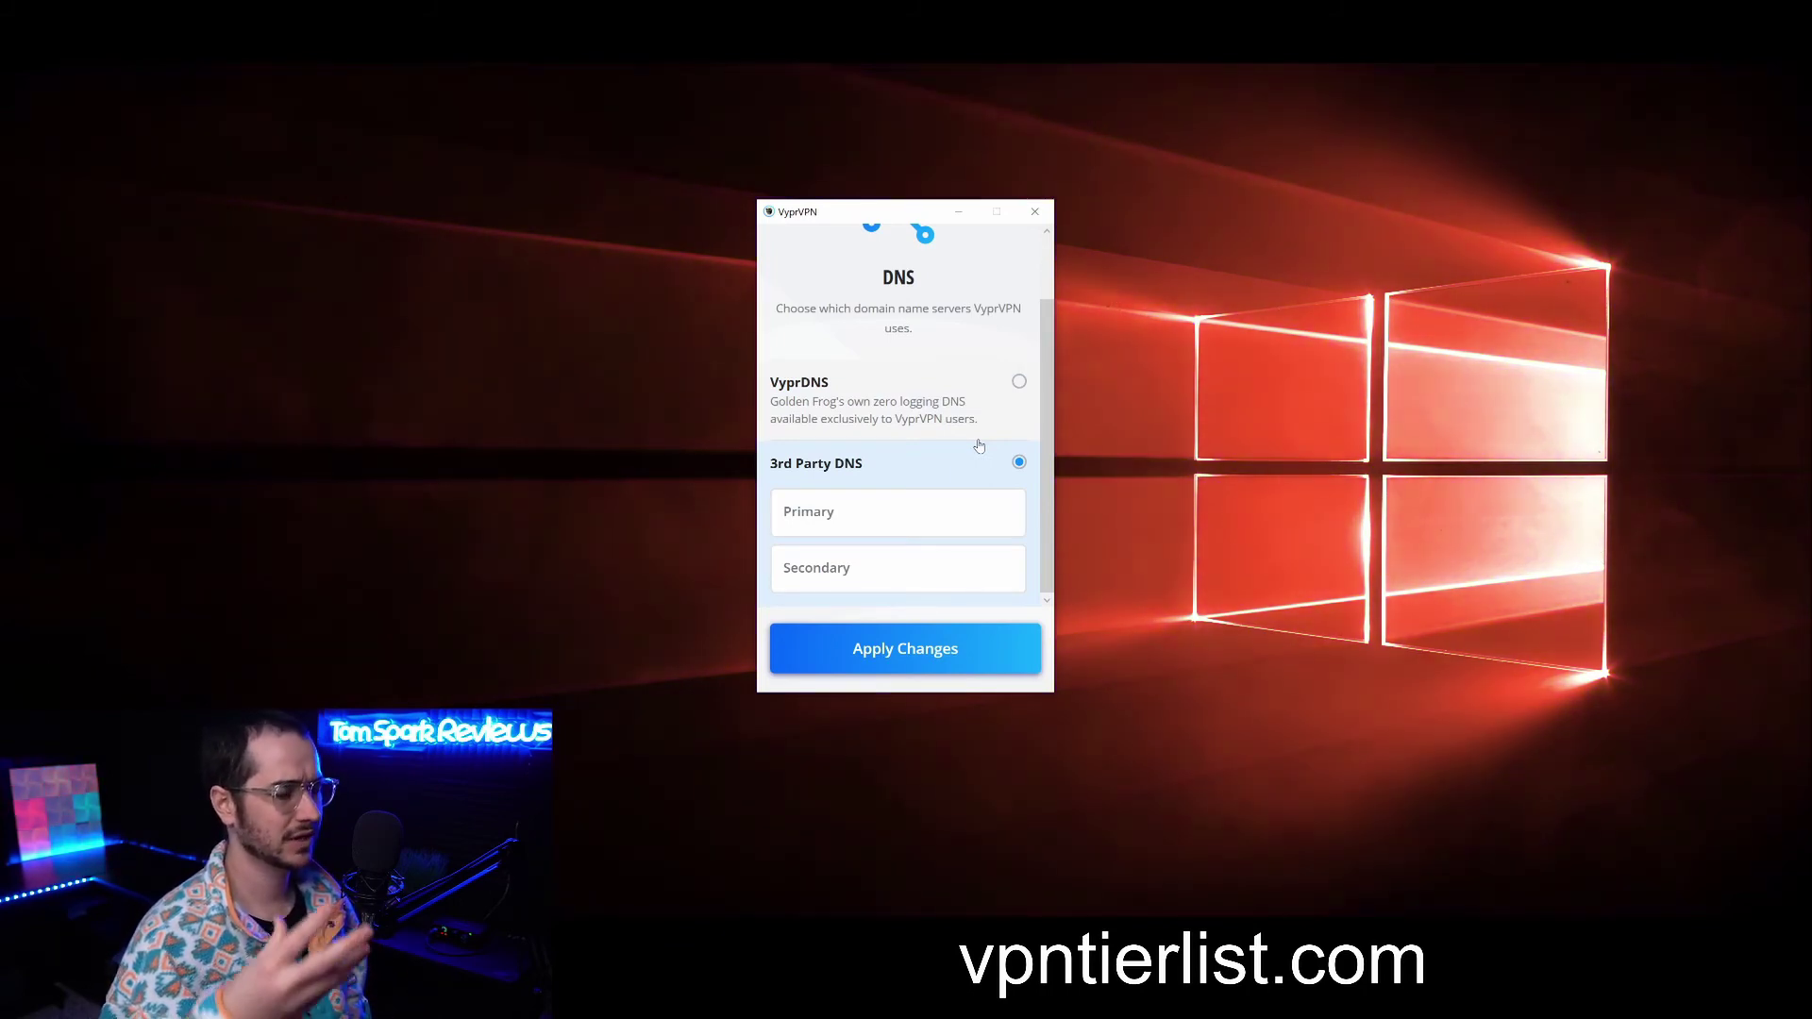
Step: Switch the DNS back to VyprDNS
scroll(963, 425, up, 1)
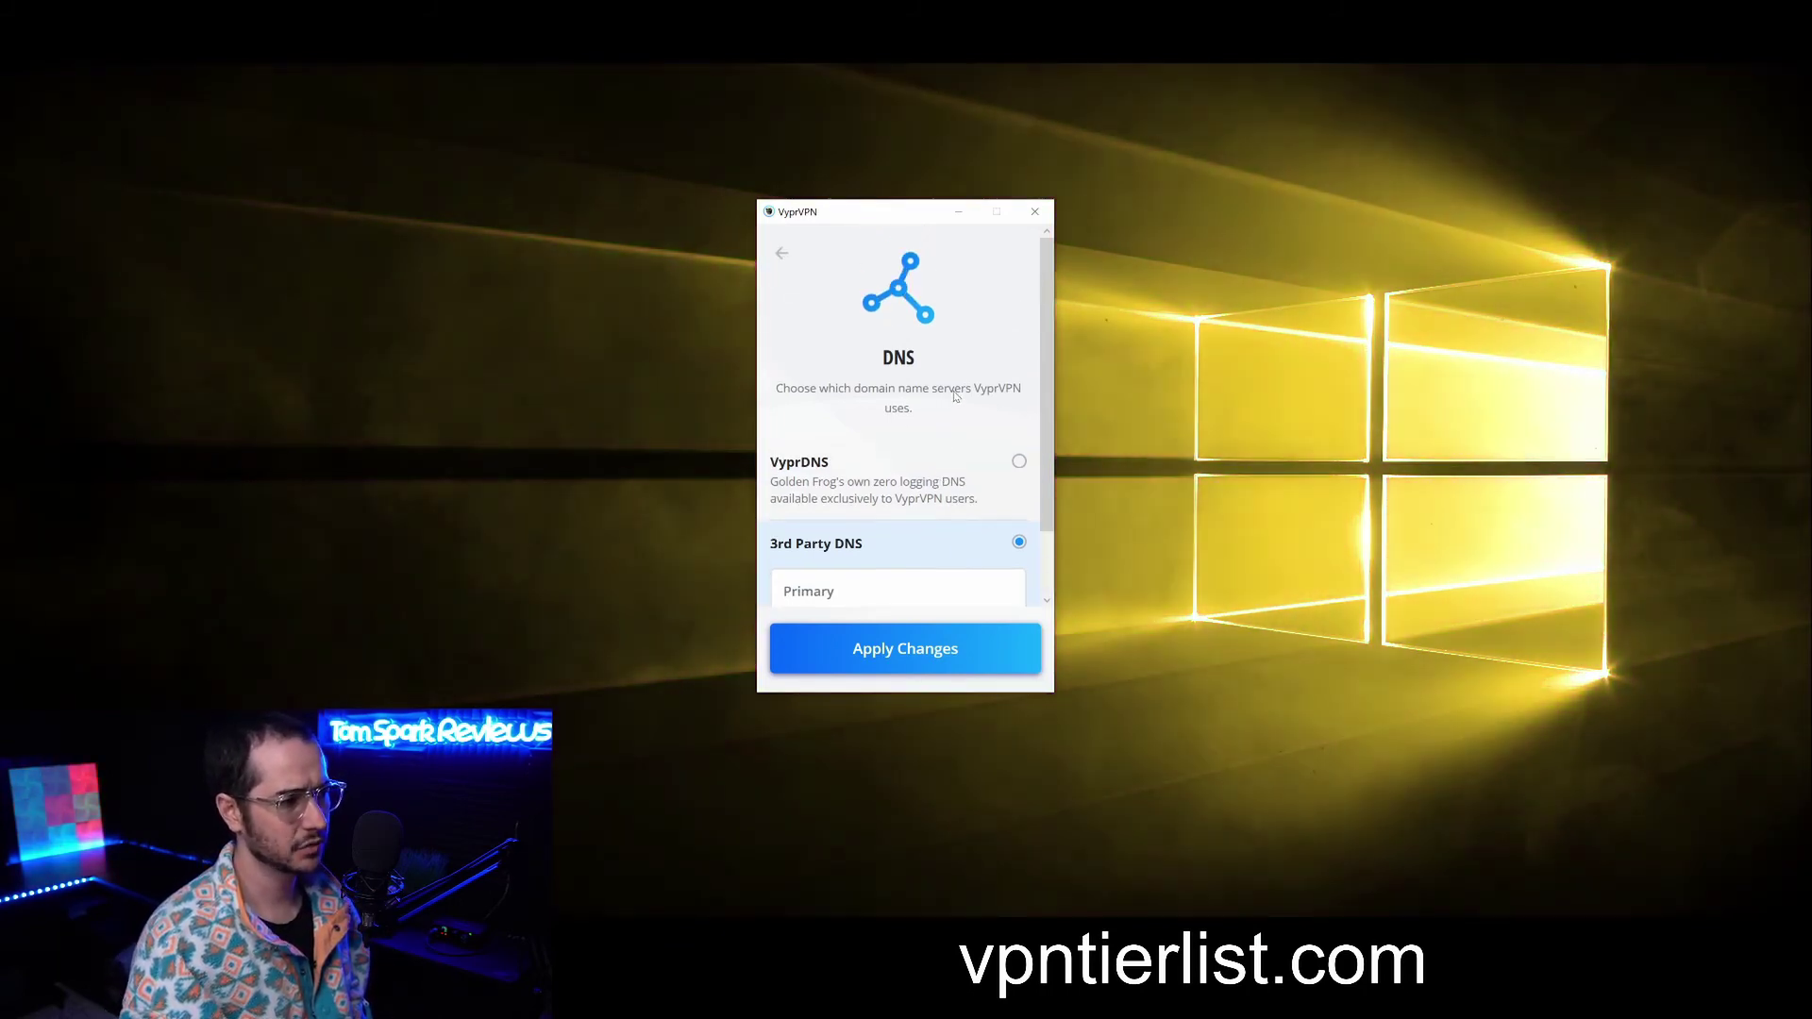
scroll(949, 401, down, 1)
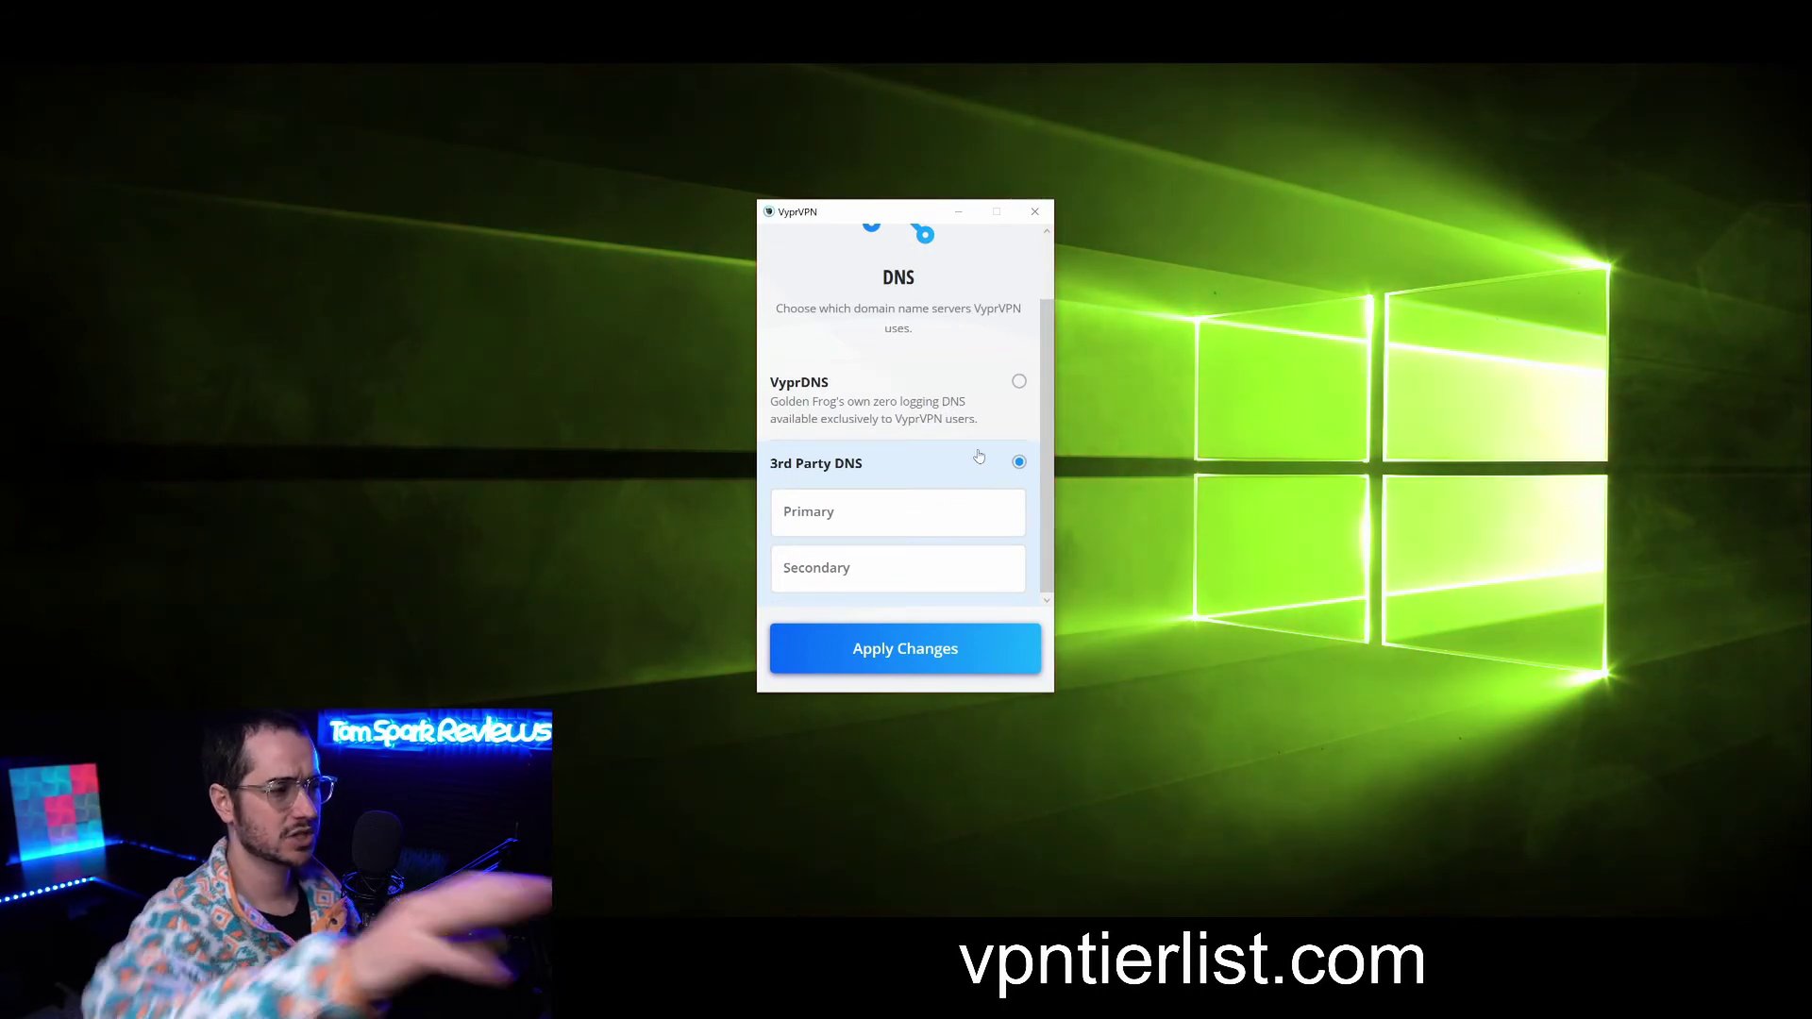
scroll(996, 443, up, 1)
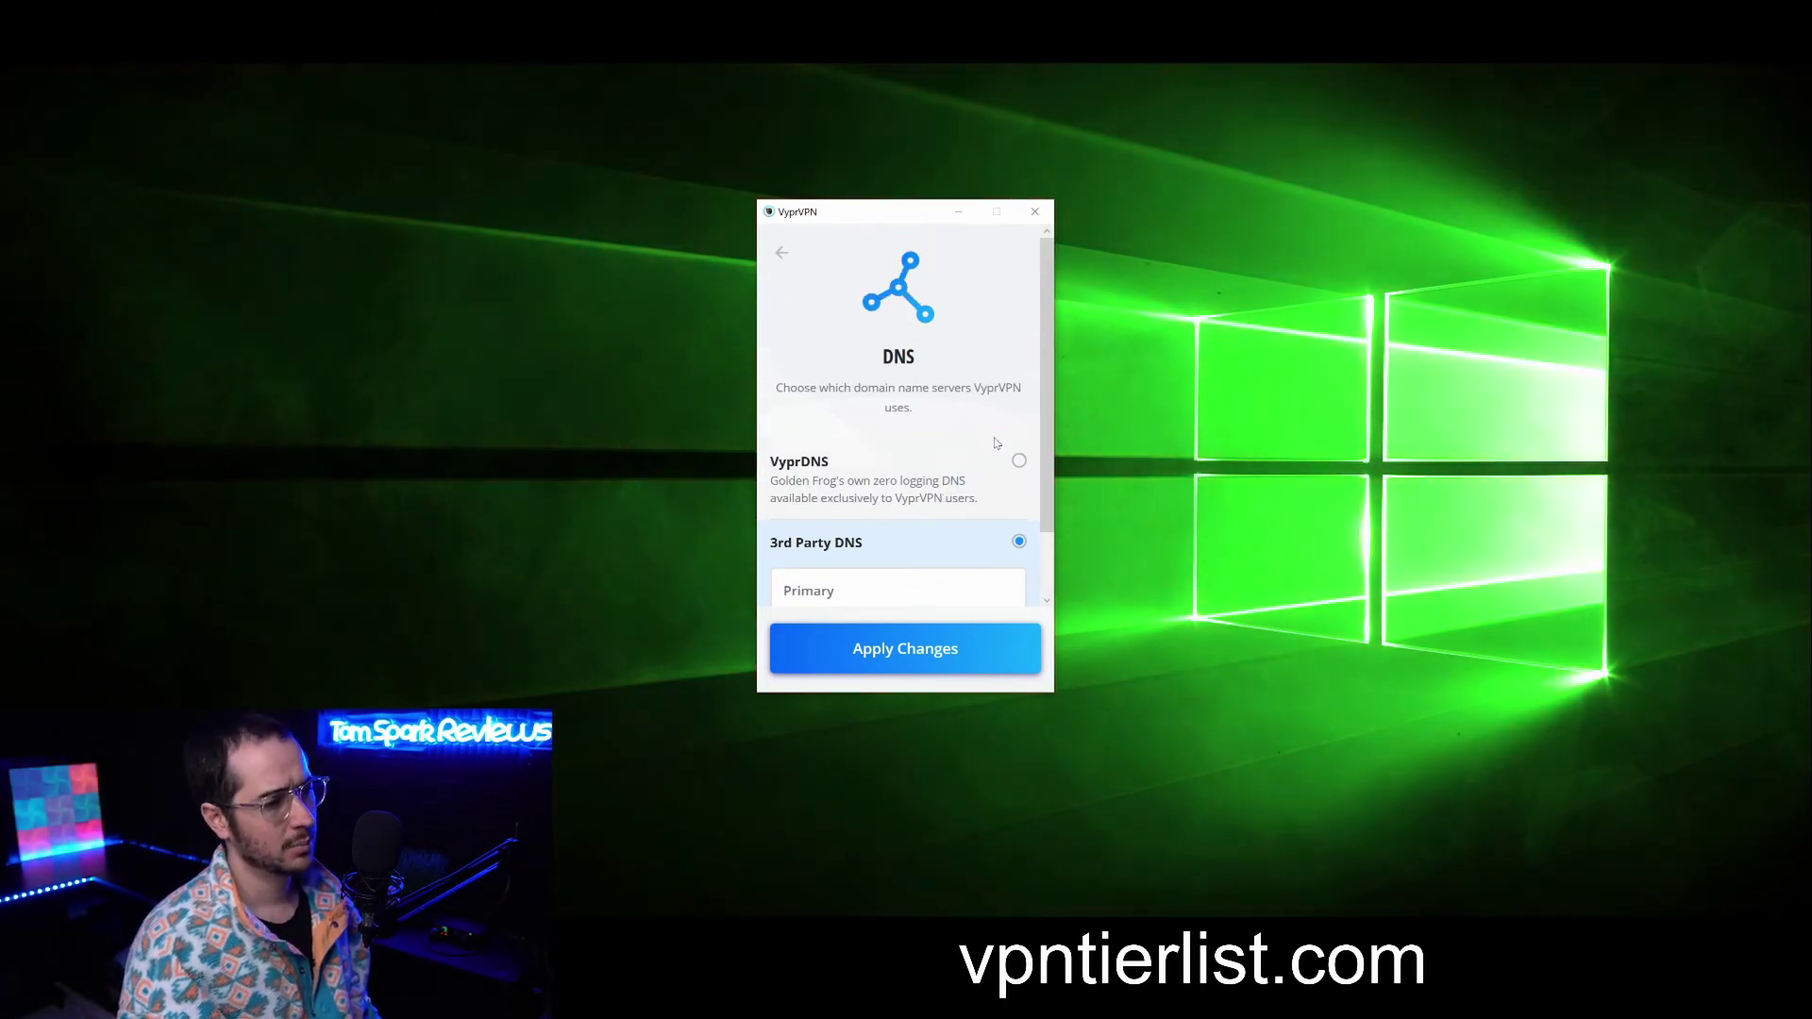
scroll(921, 485, down, 1)
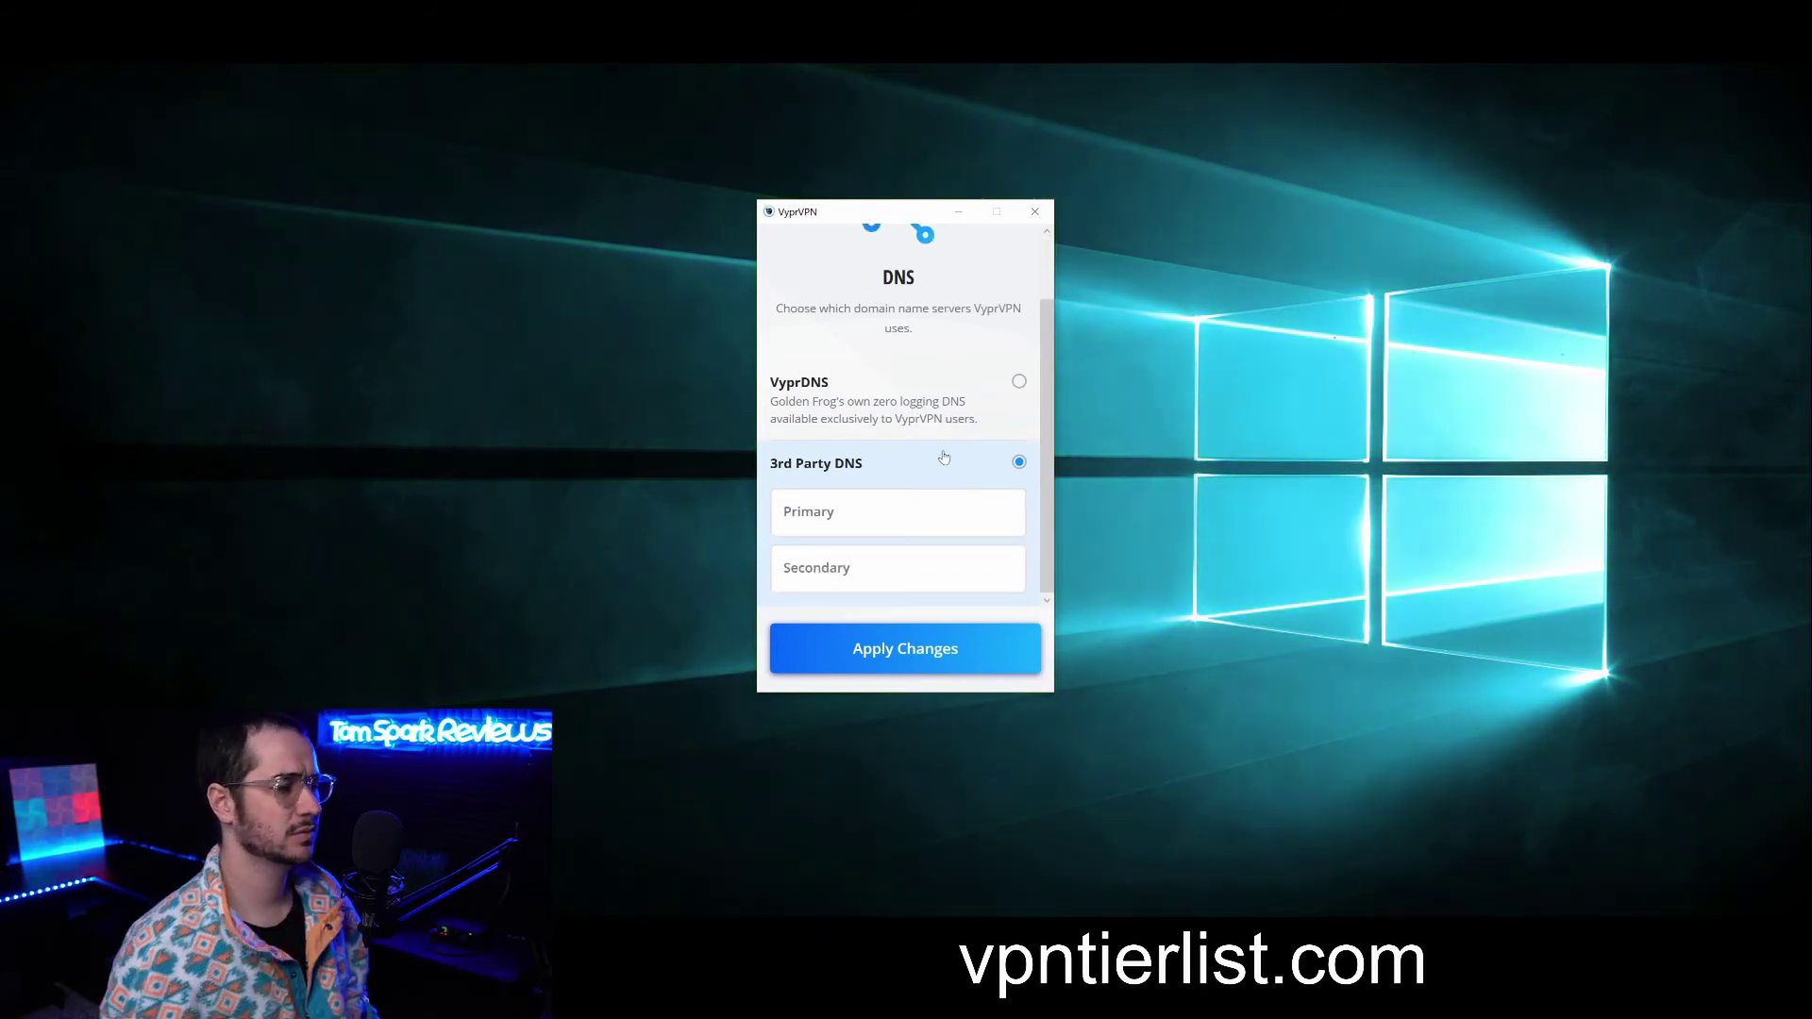
click(1018, 381)
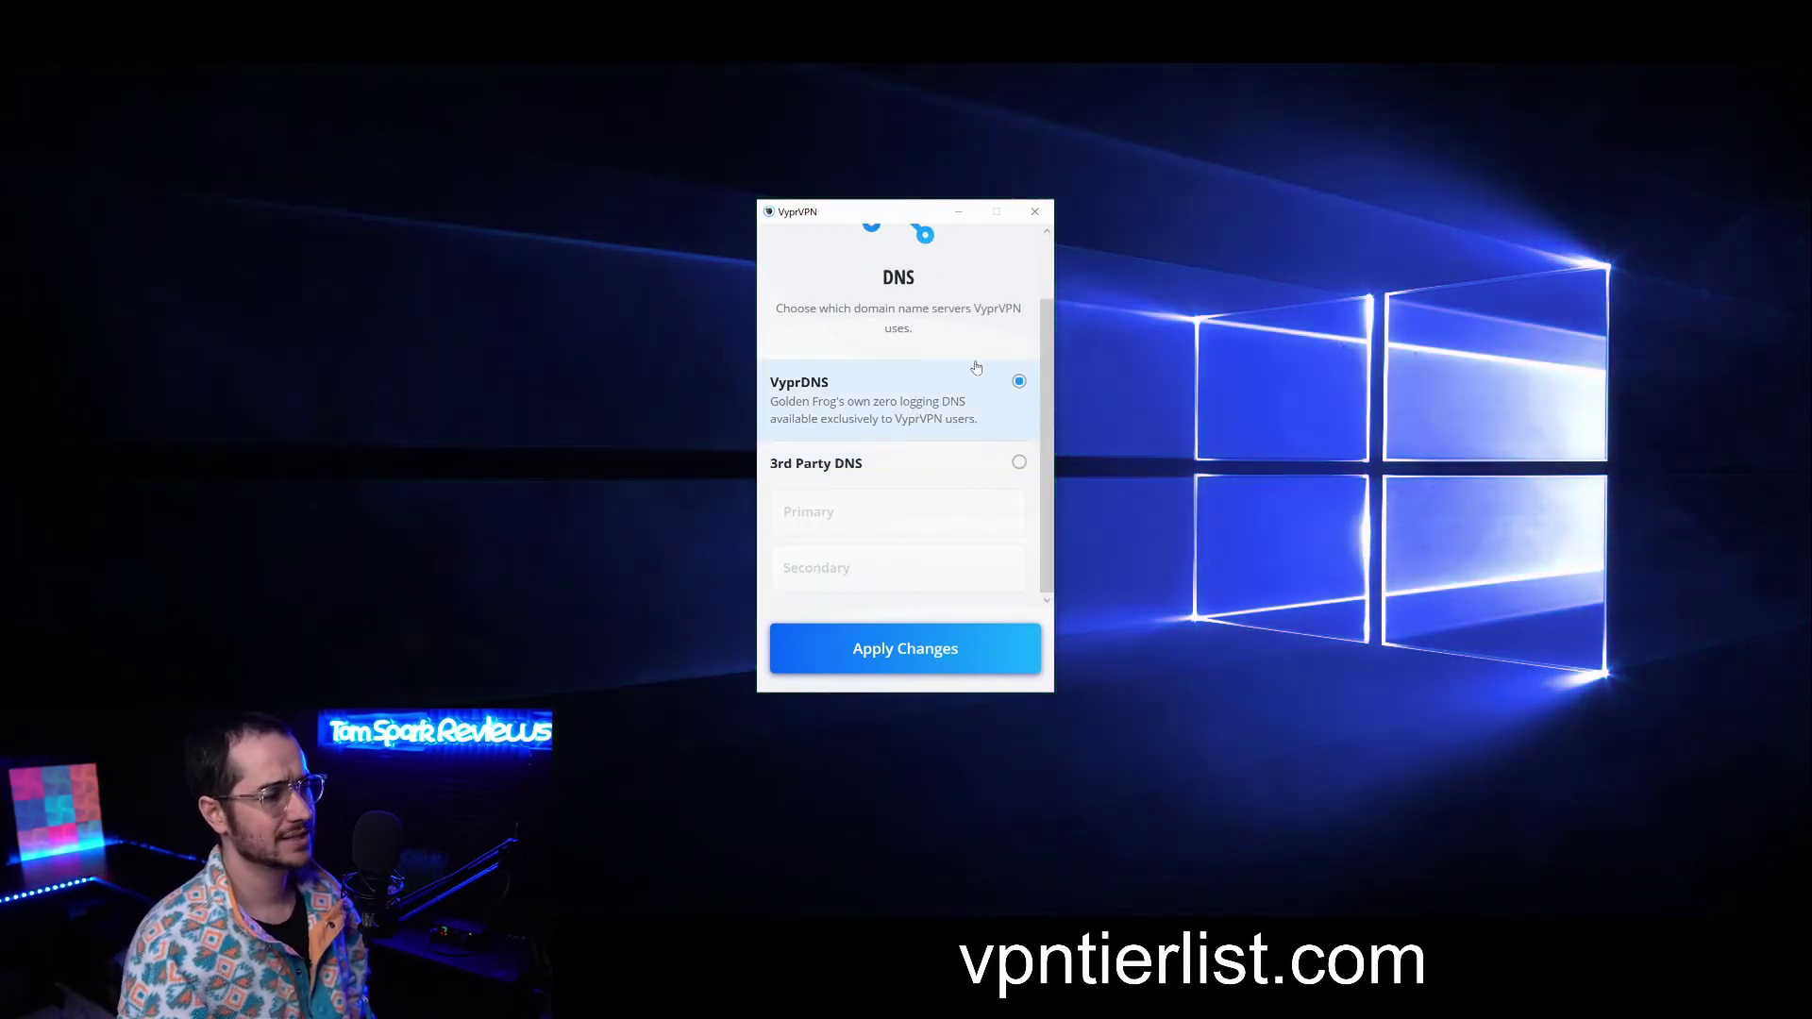
scroll(852, 292, up, 1)
Step: Review the Automatic Reconnect setting without changing it
click(782, 254)
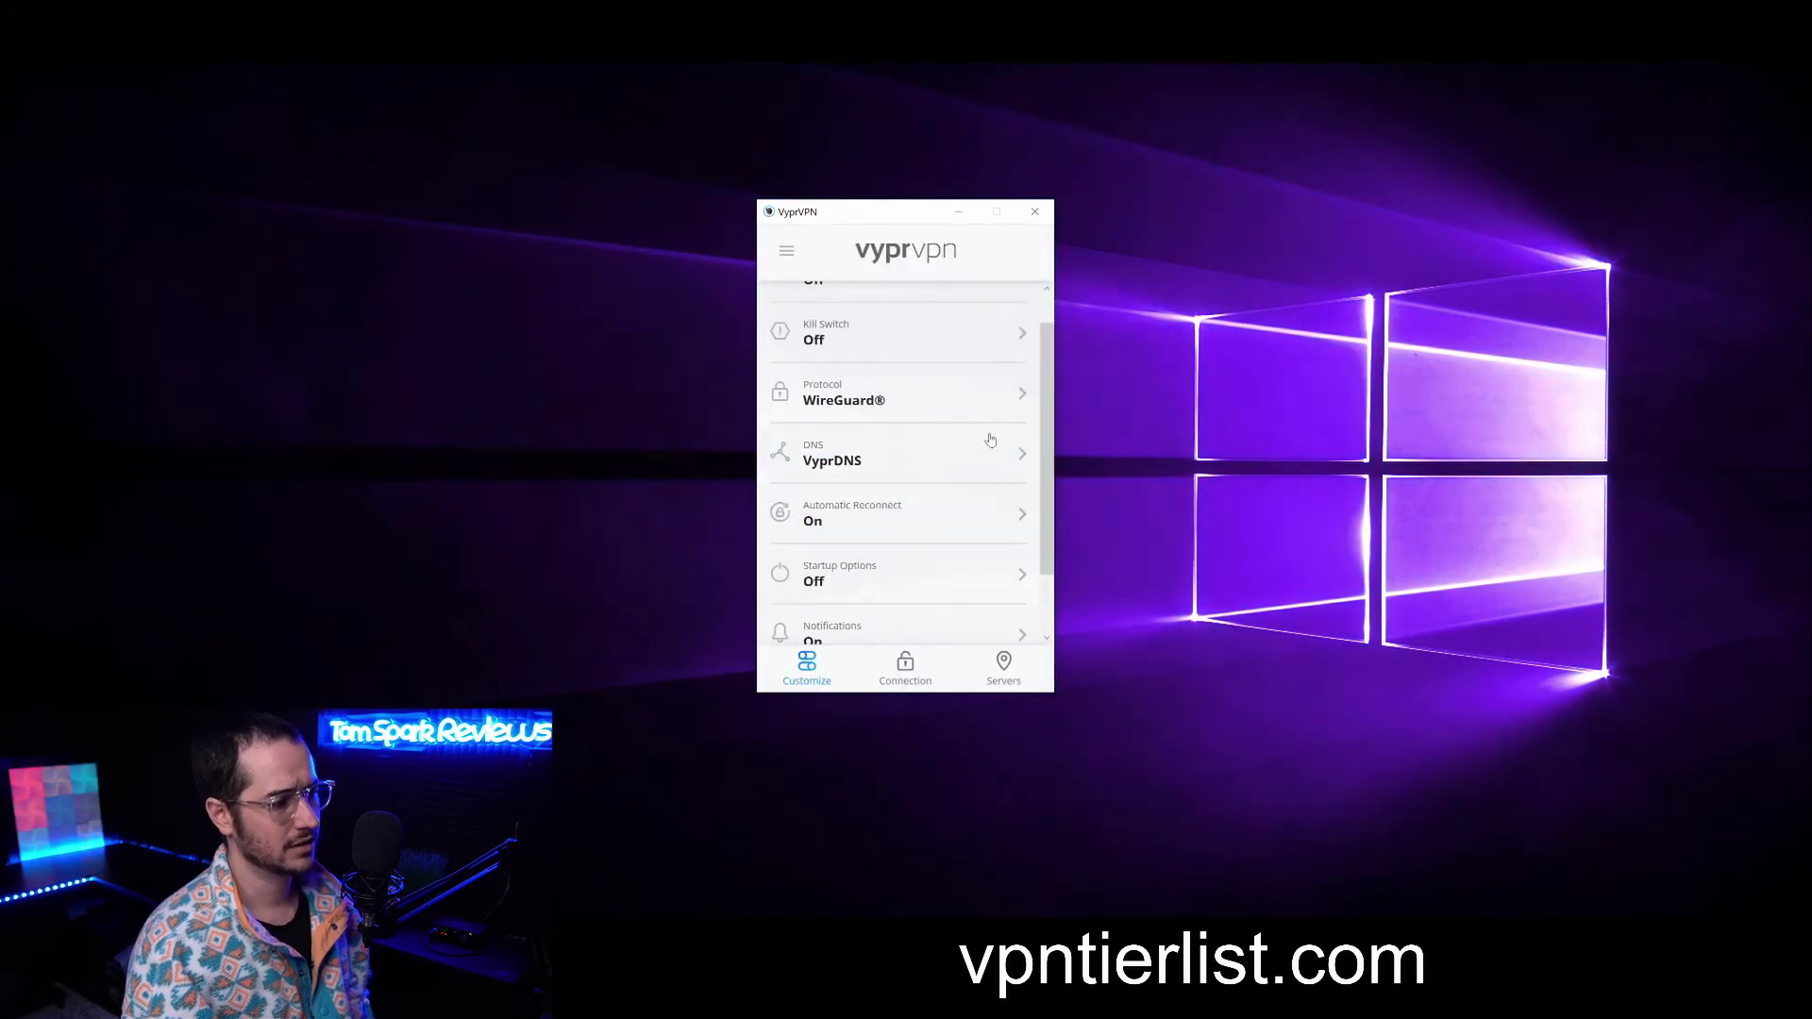
click(967, 520)
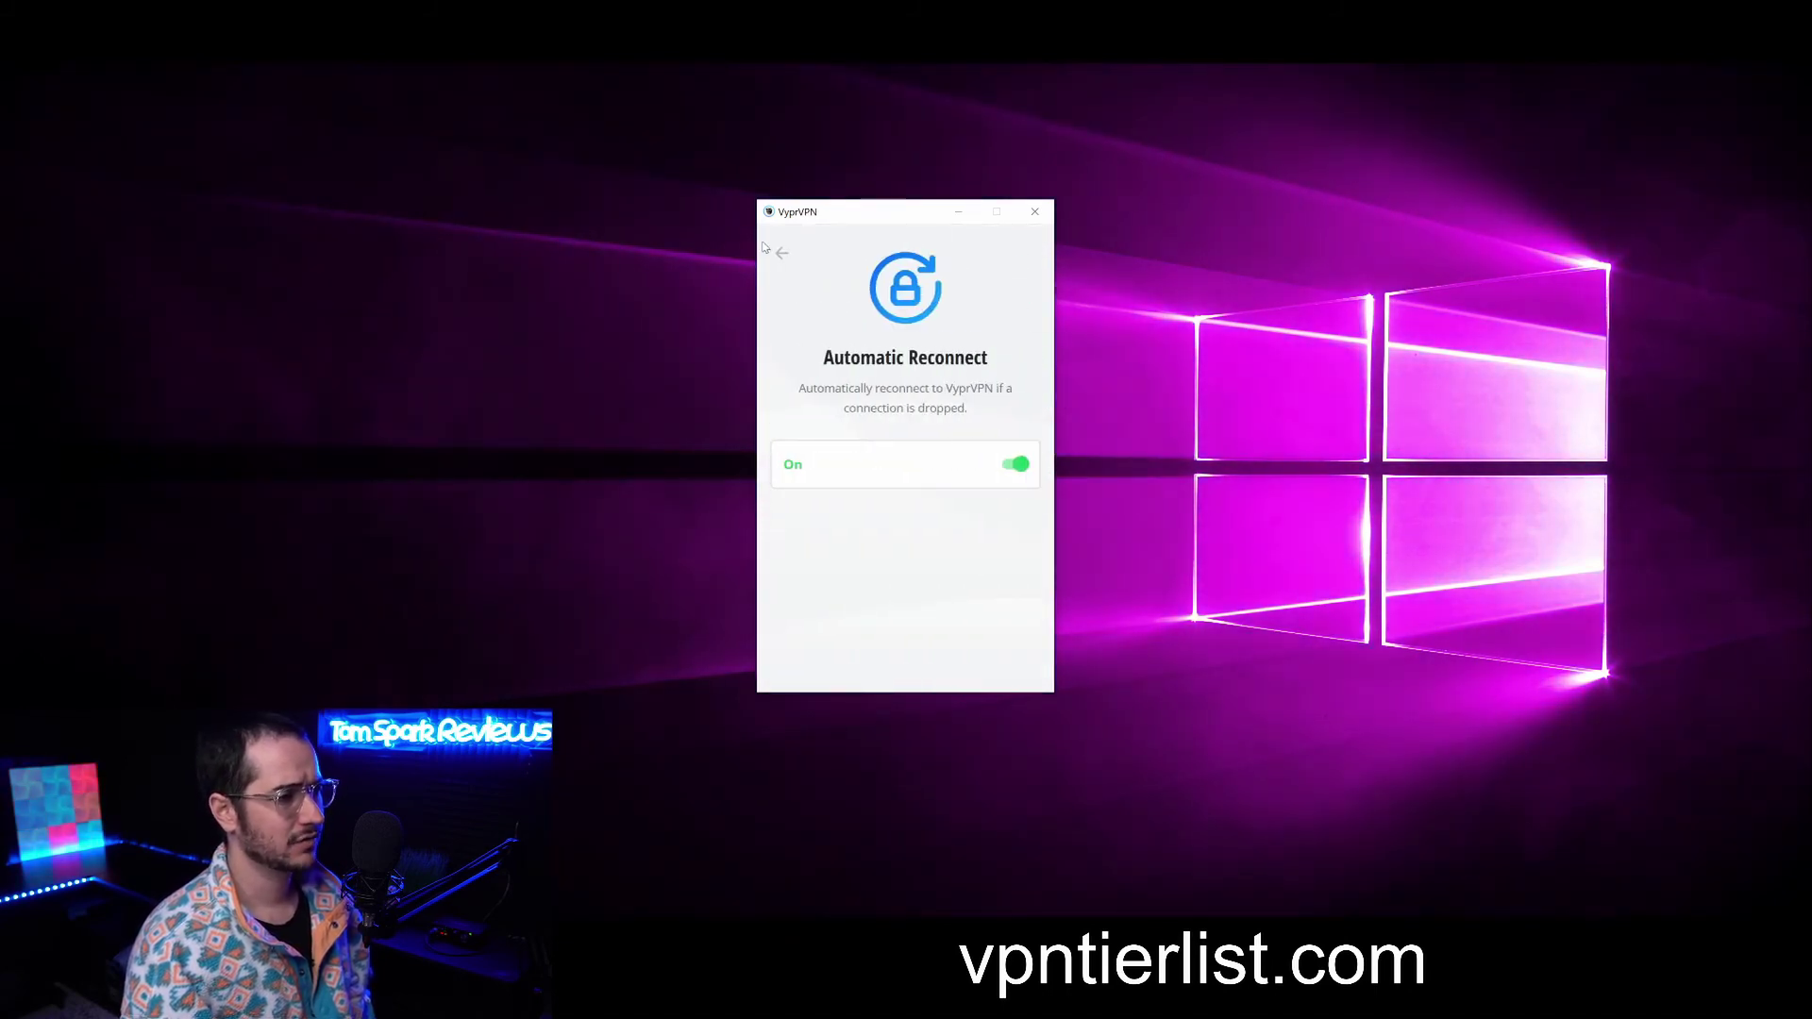
click(782, 253)
scroll(966, 409, down, 1)
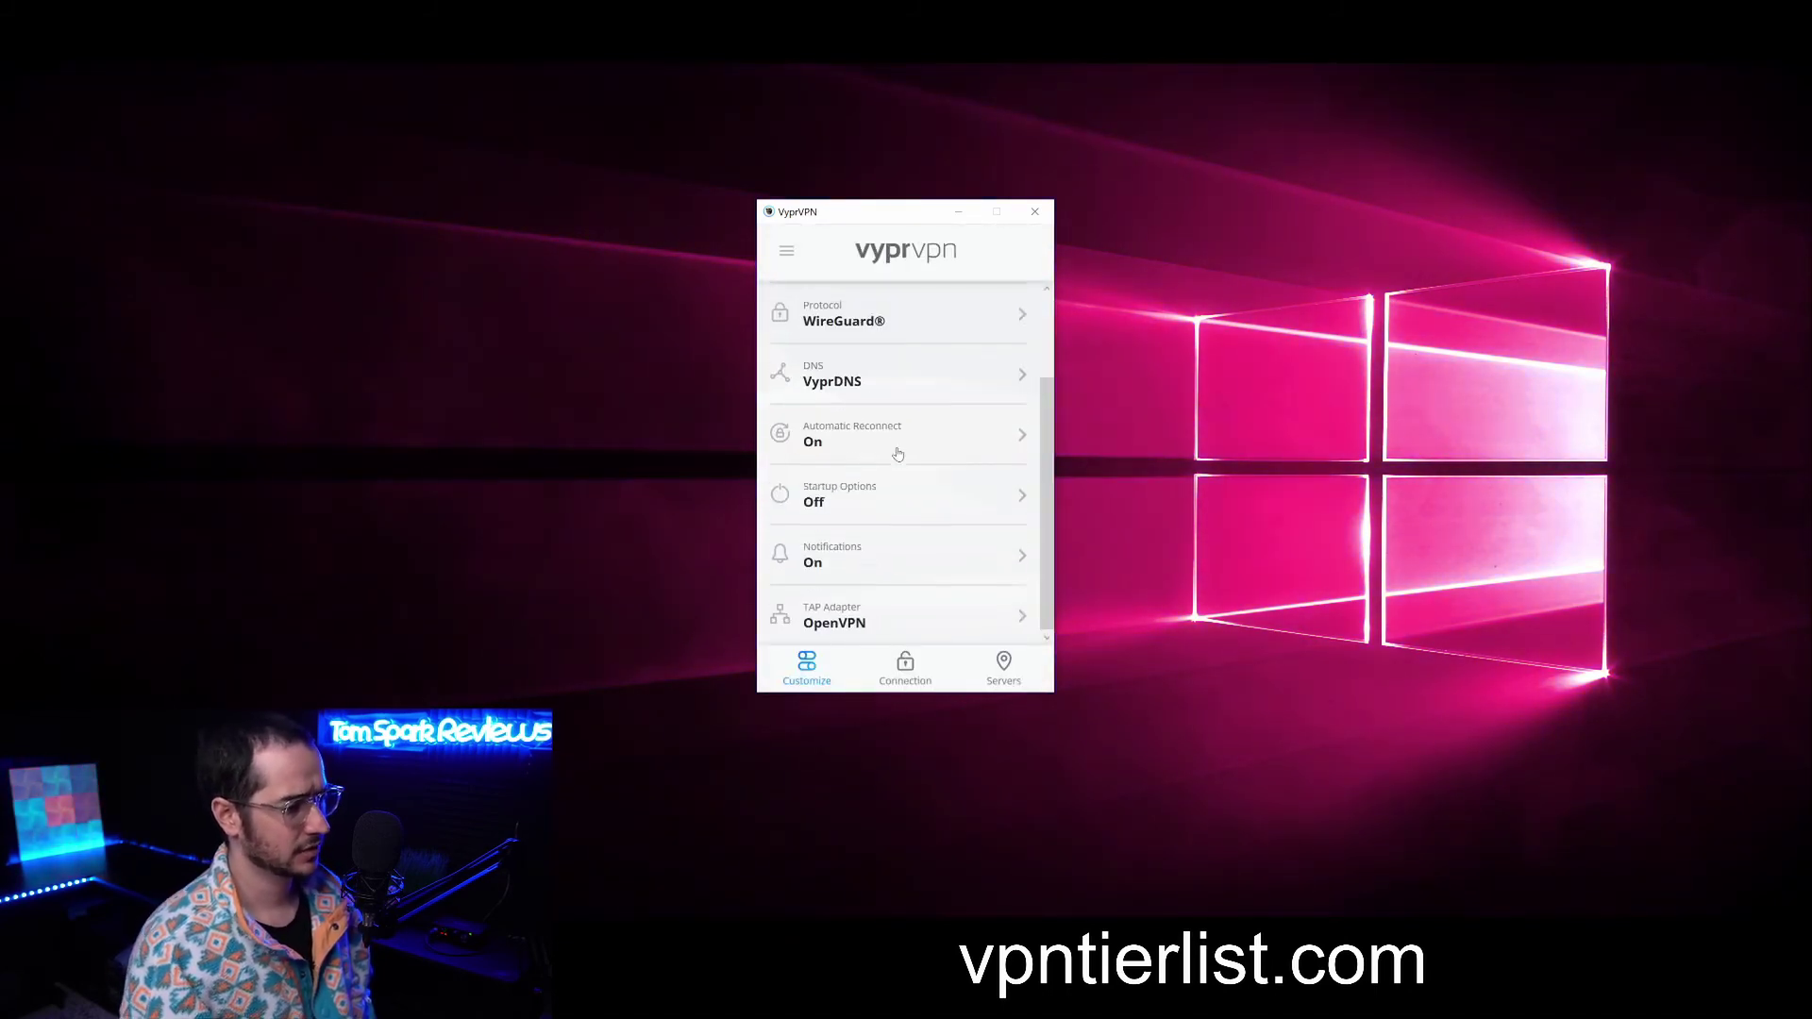
Step: Look over the Startup Options without changing them
click(974, 500)
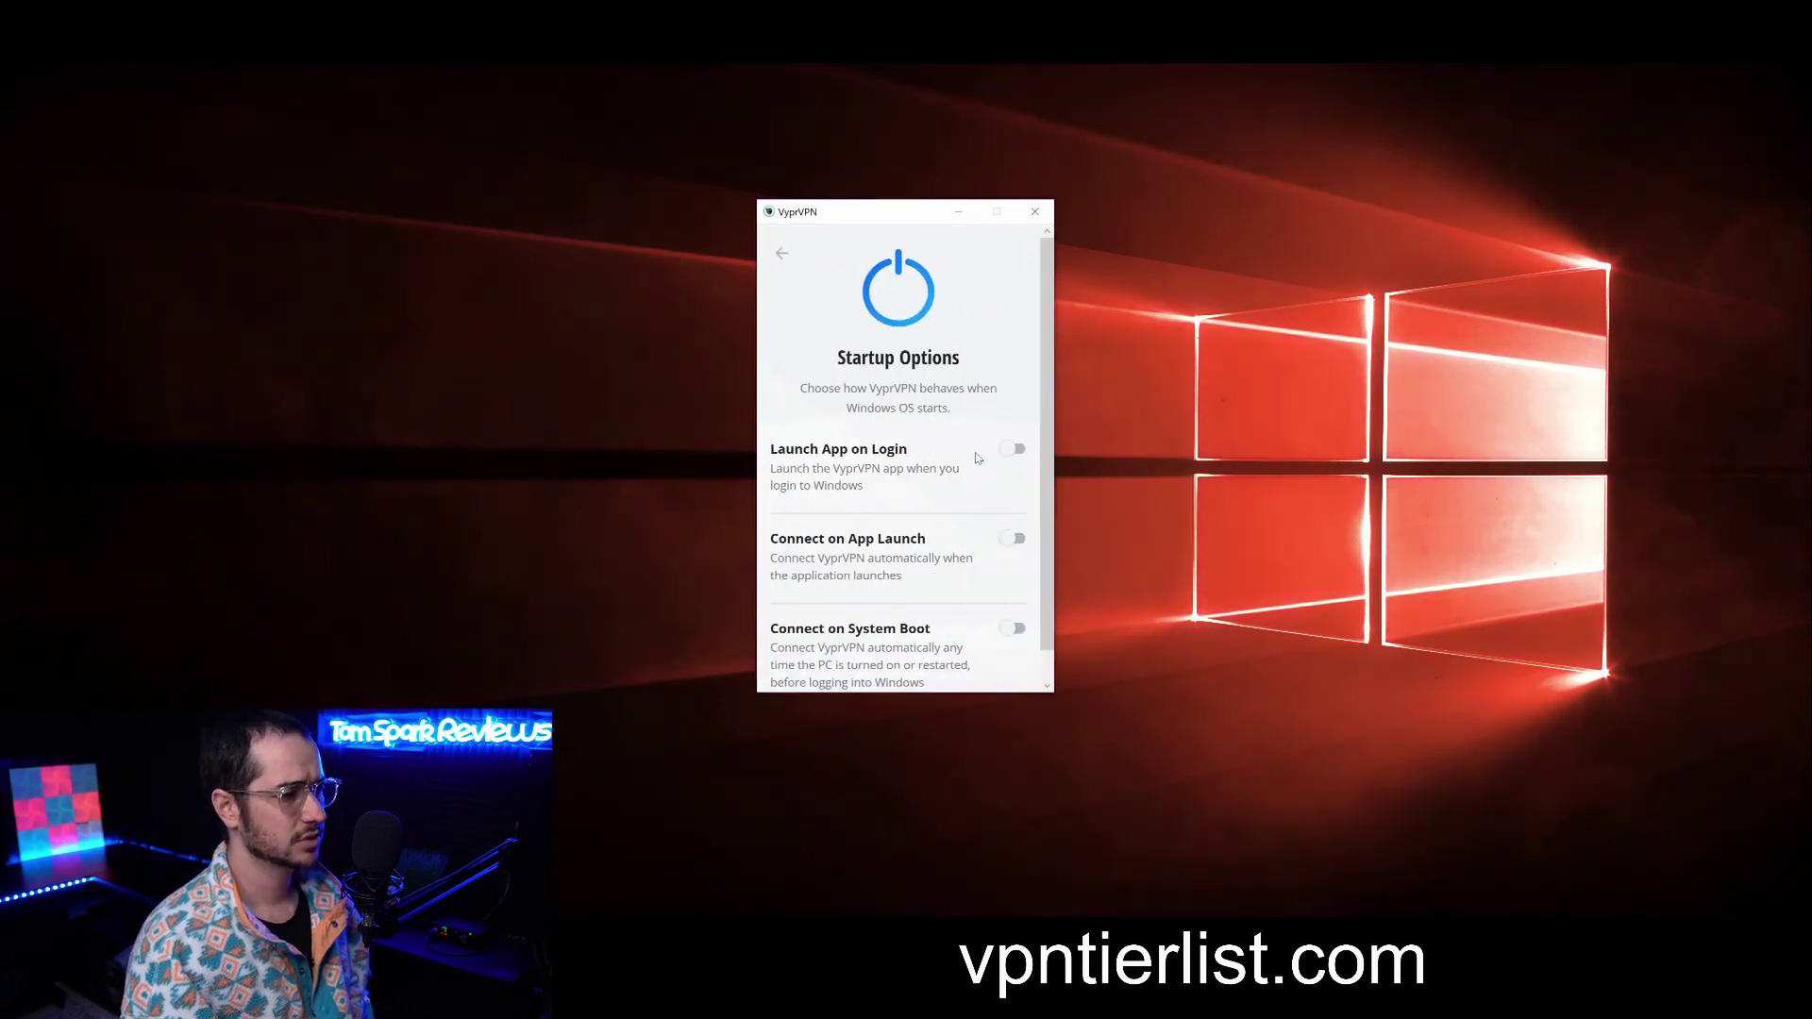
scroll(780, 255, down, 1)
scroll(781, 255, up, 1)
click(781, 251)
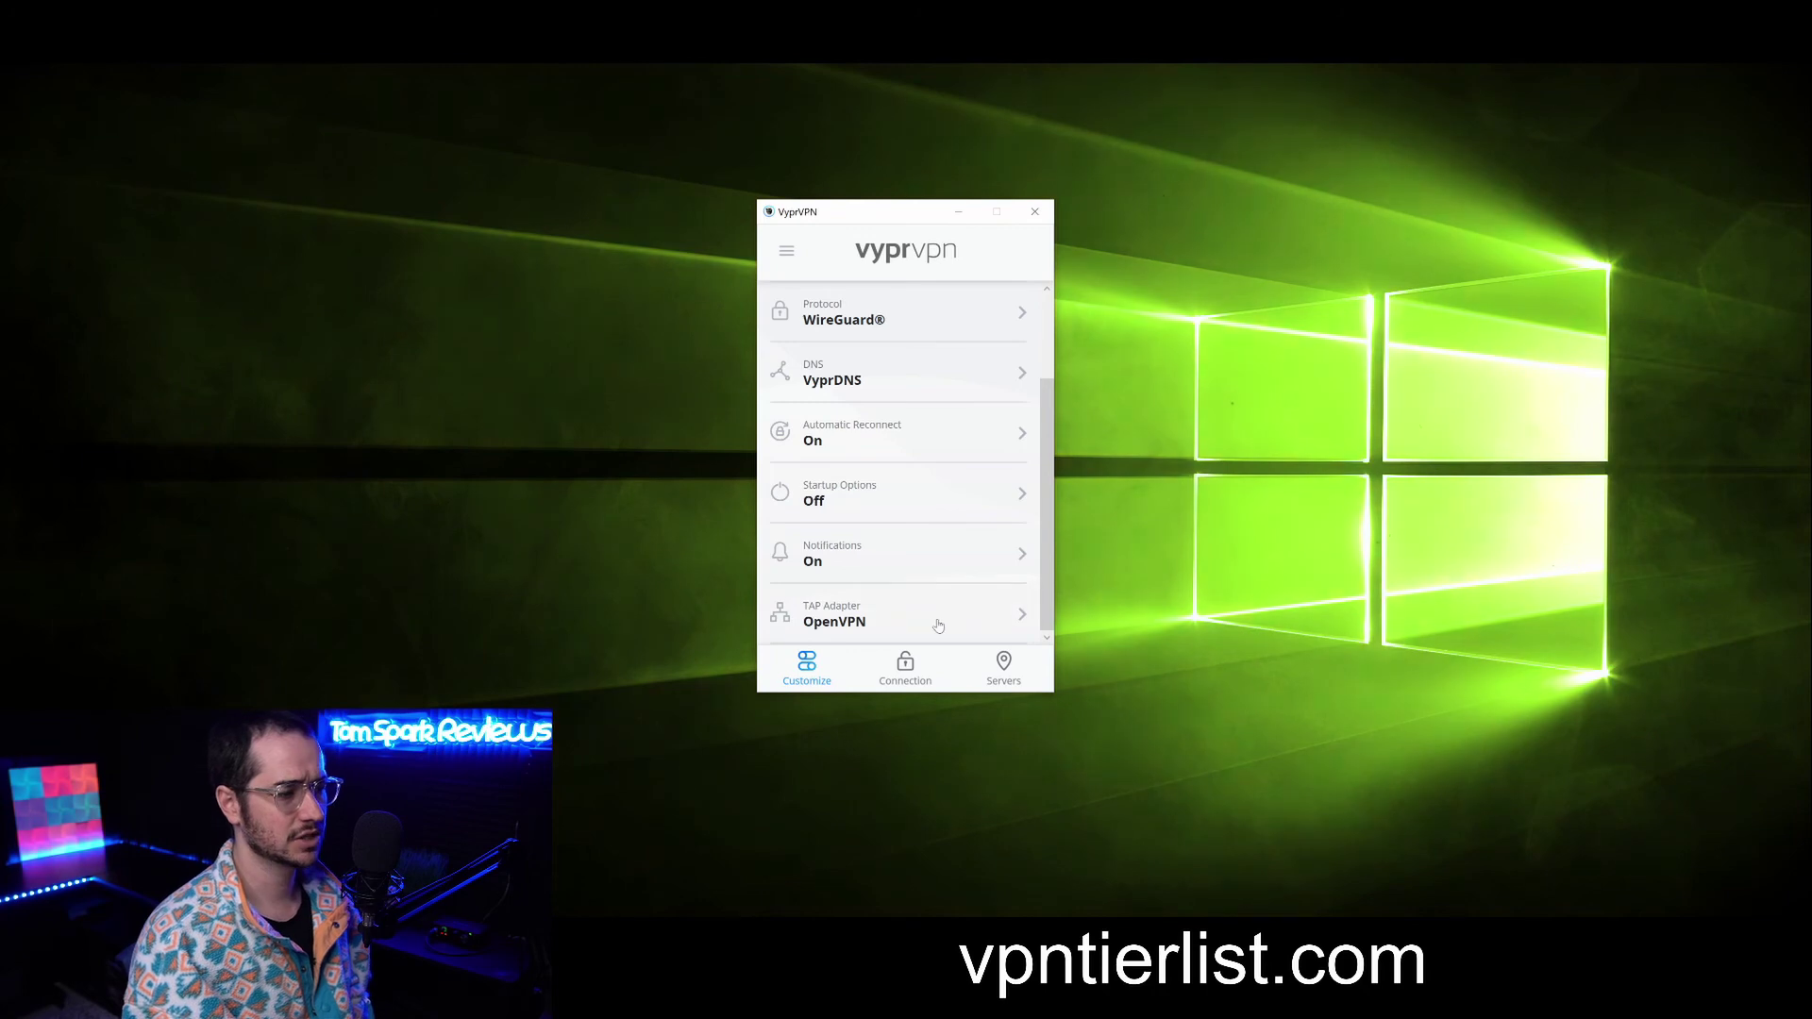
Step: Check the TAP Adapter stays OpenVPN, then show the Disconnected connection screen
click(938, 626)
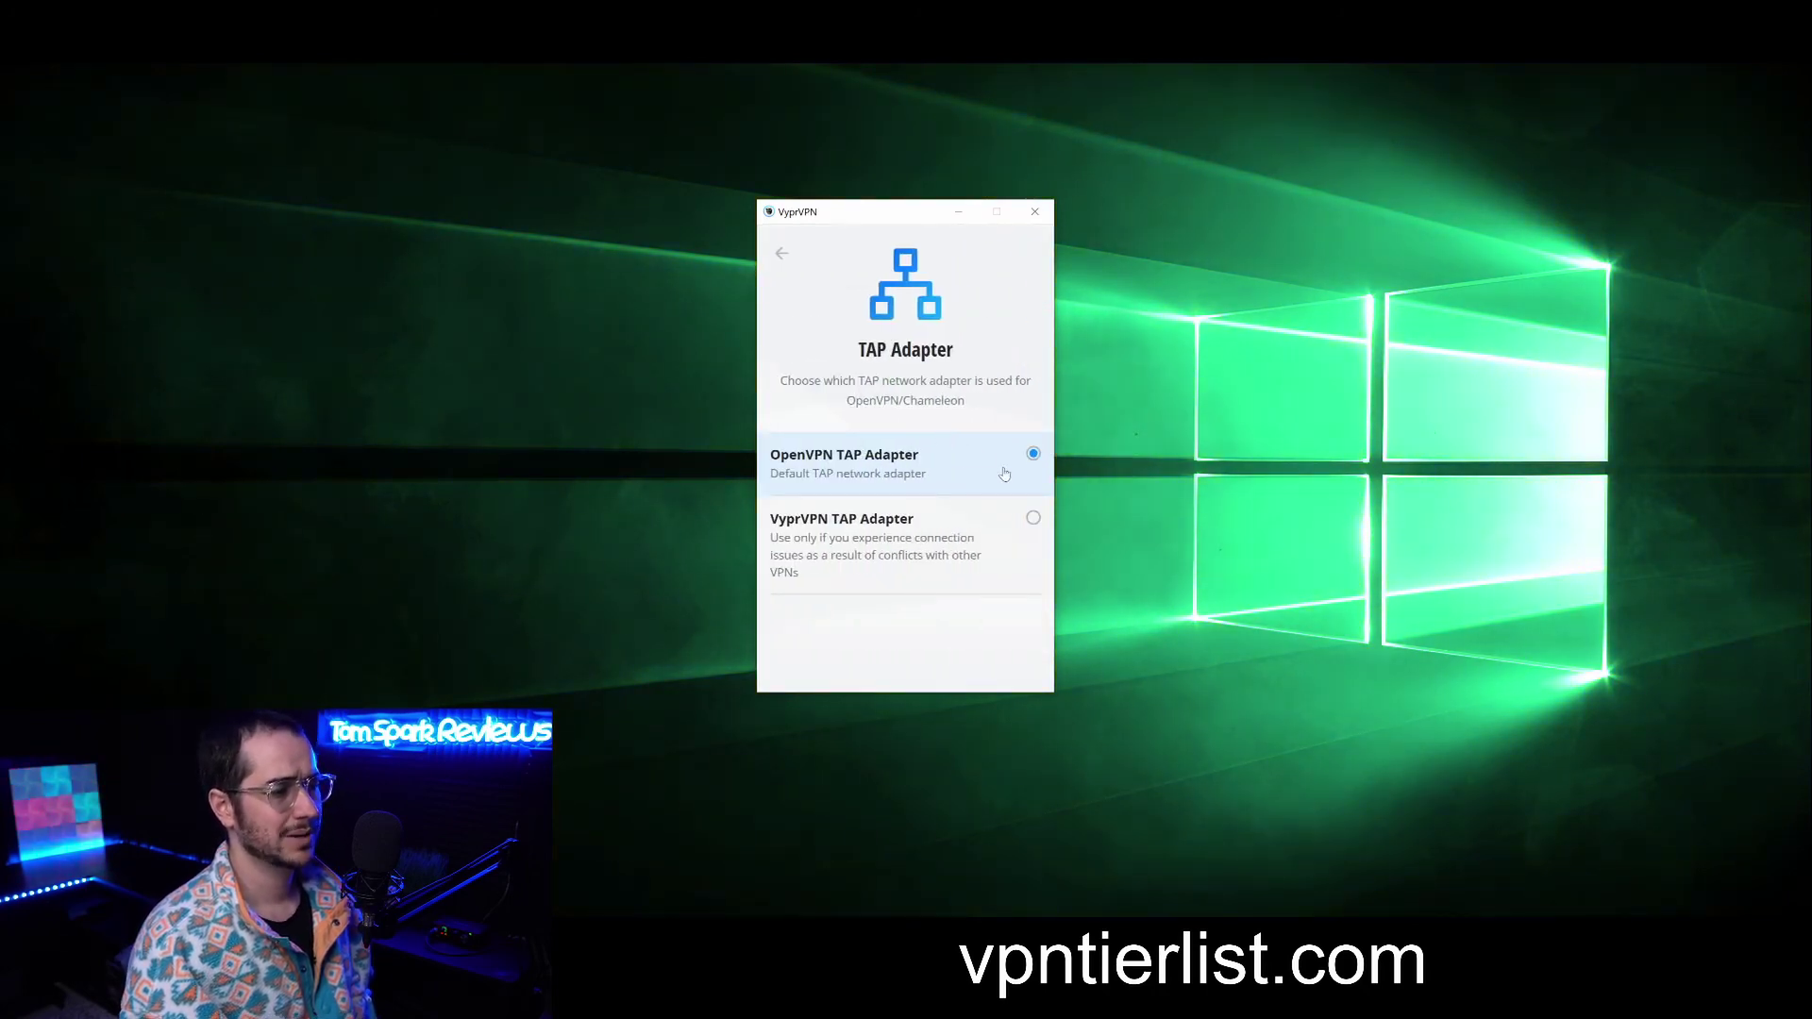
click(782, 253)
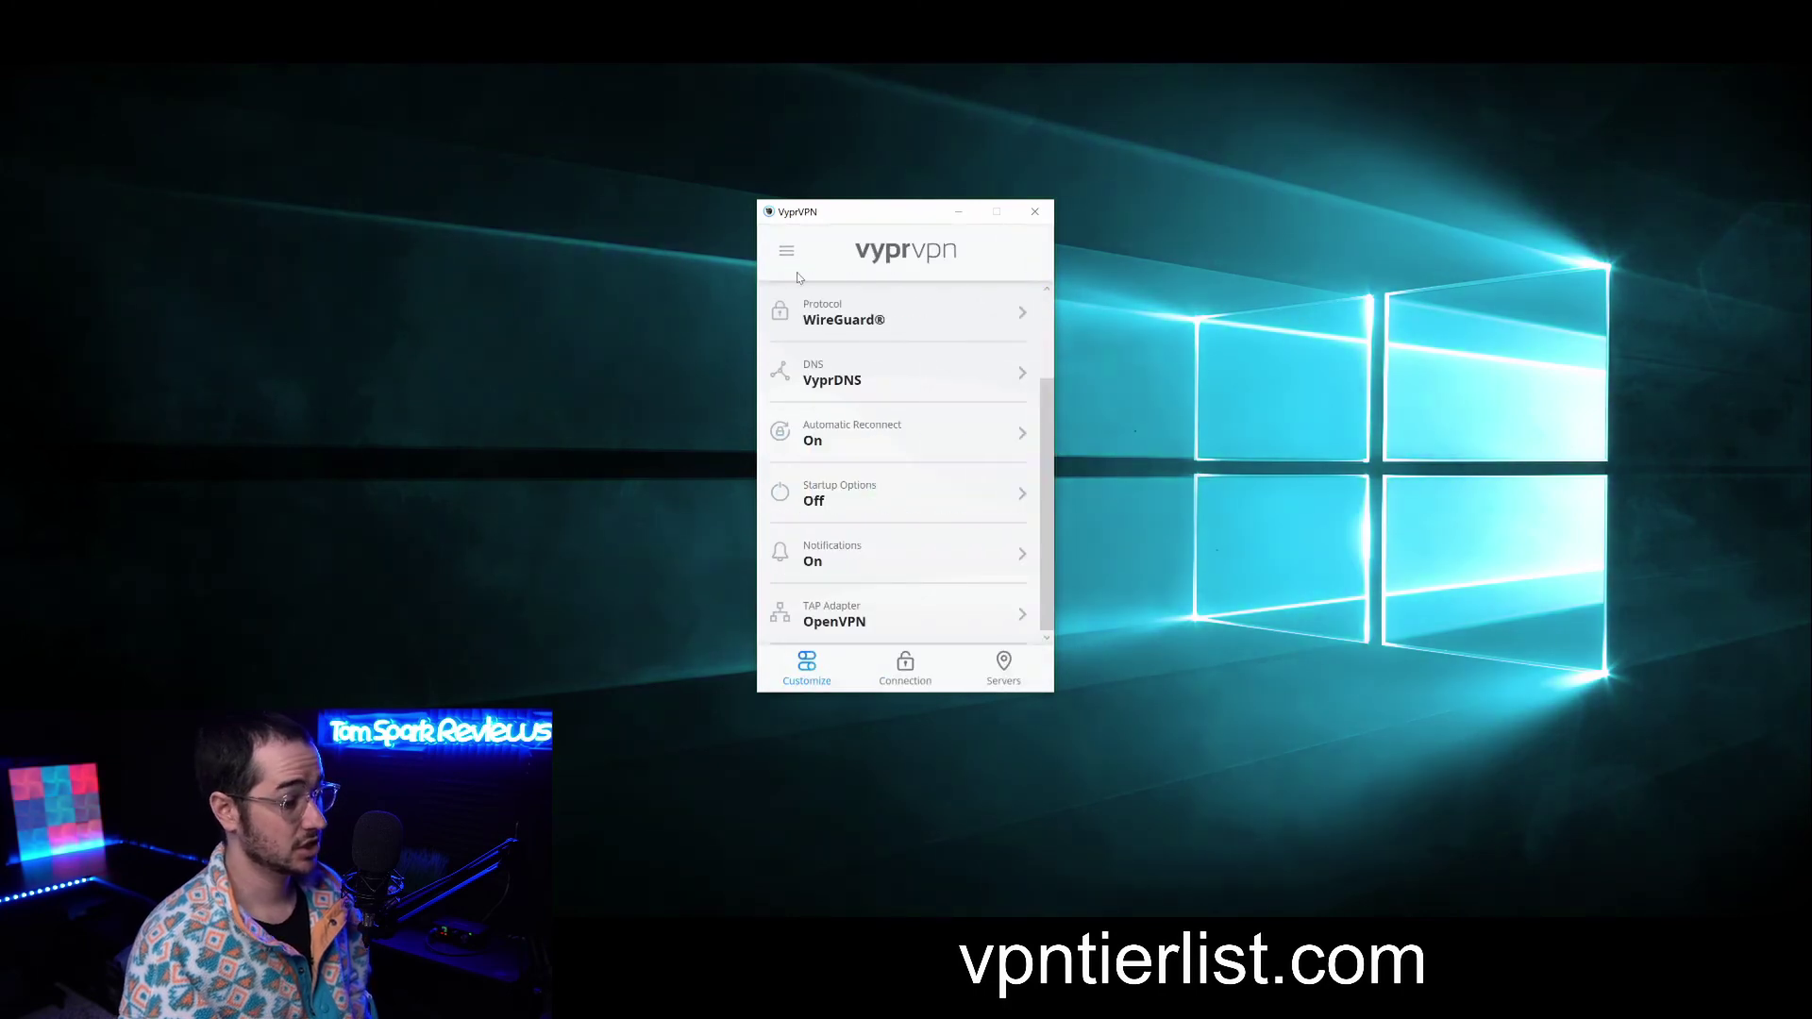
click(921, 679)
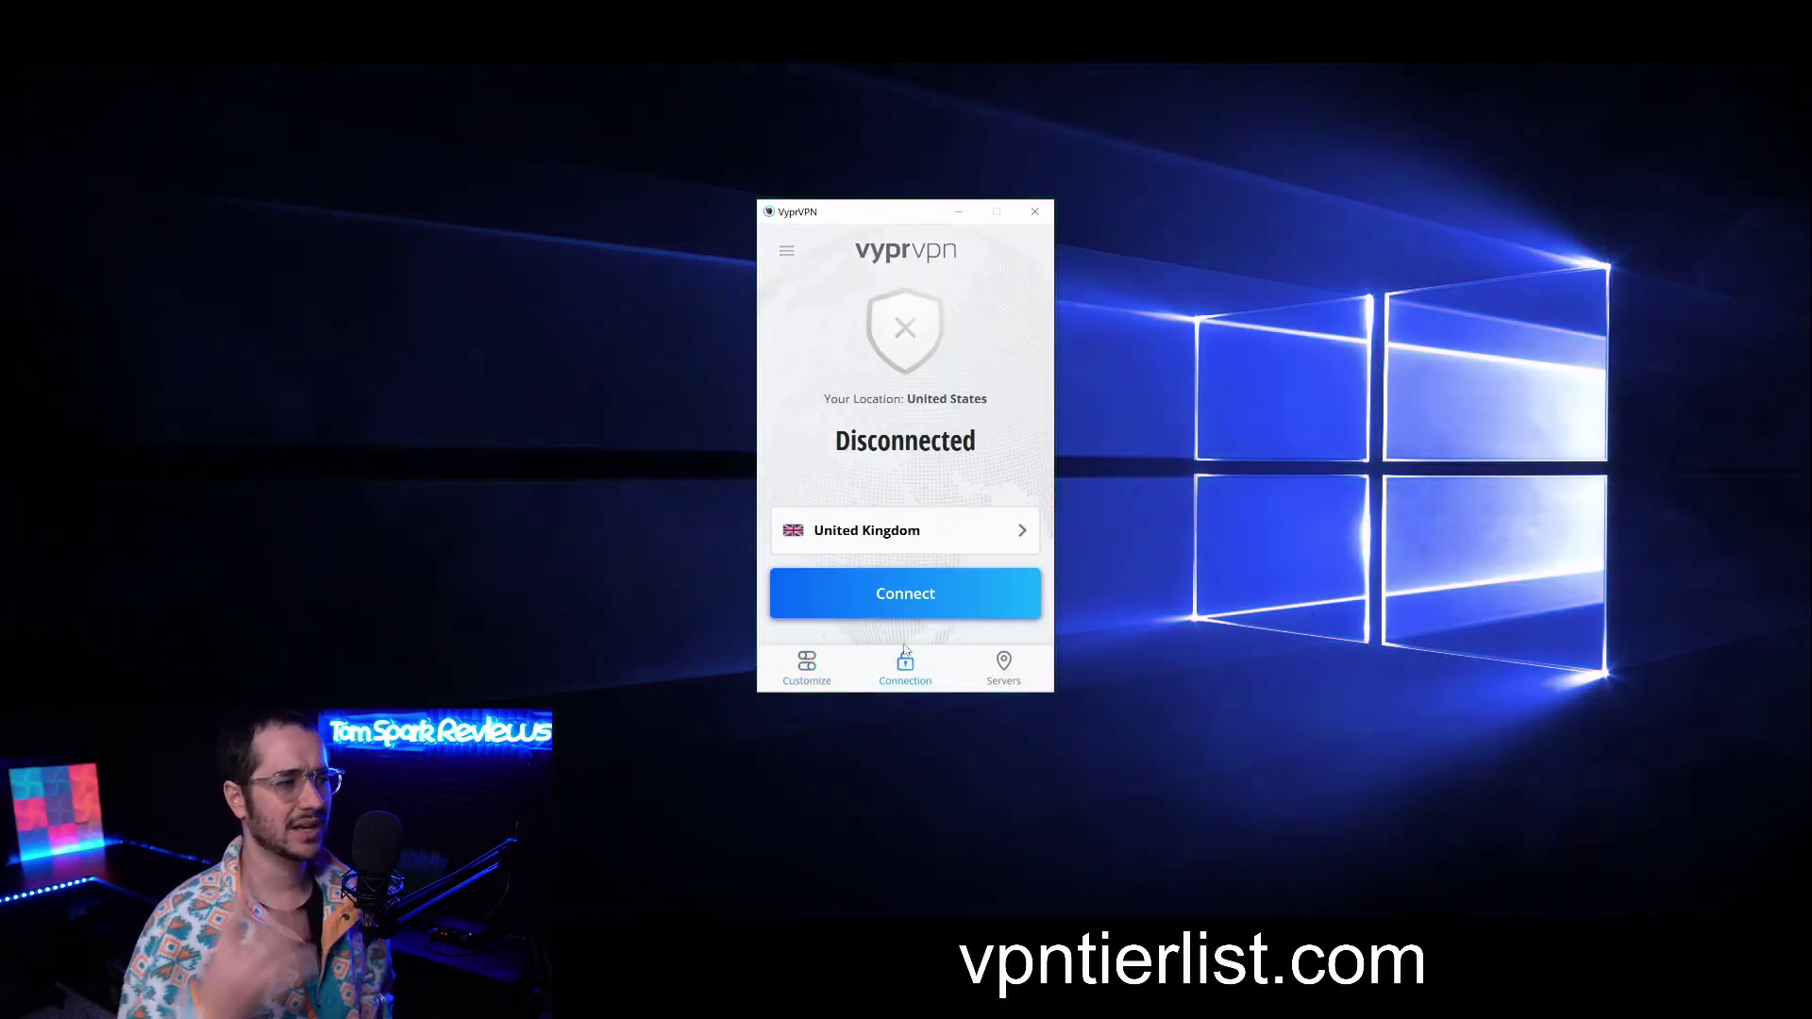